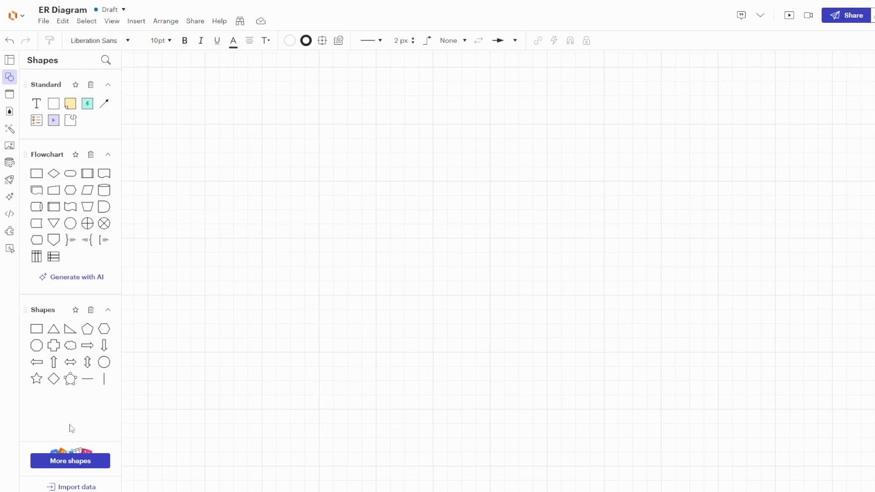
- Add the Entity Relationship shape library to the shapes panel
left_click(75, 464)
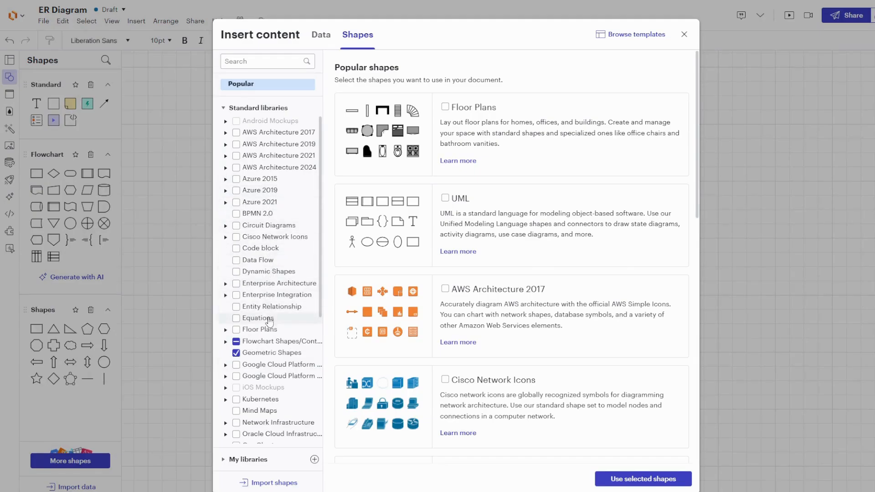
left_click(236, 307)
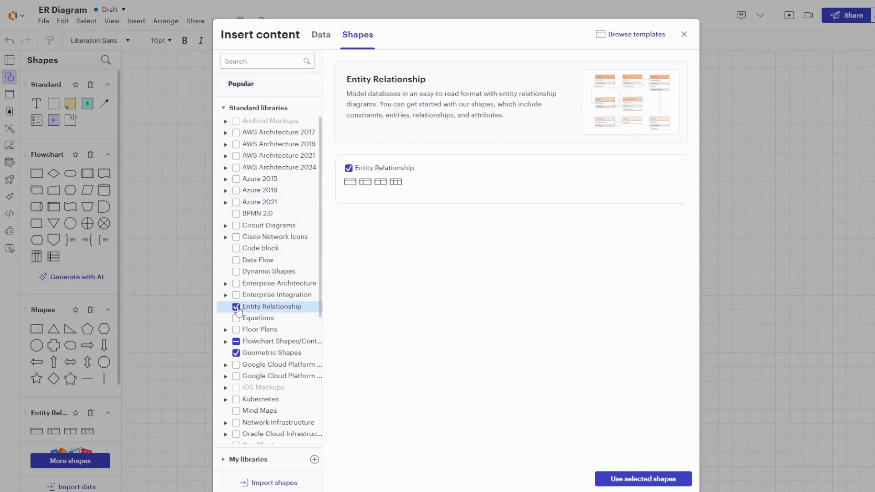
left_click(642, 480)
scroll(87, 182, "up", 2)
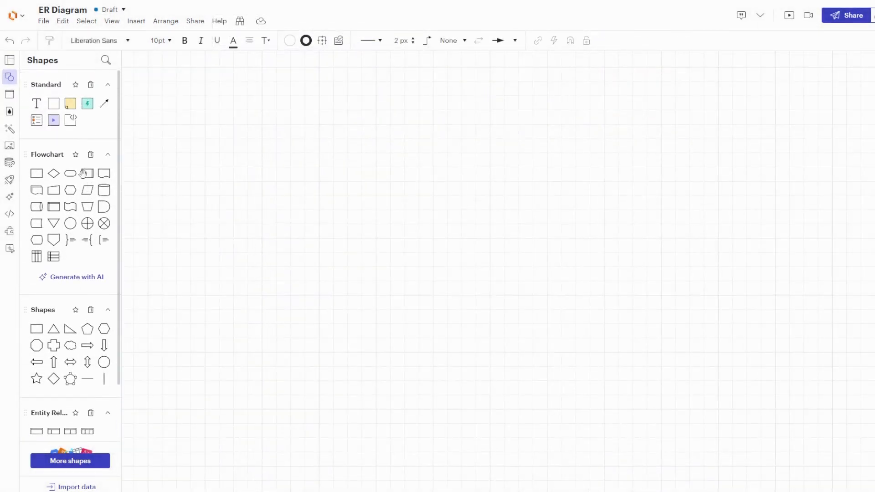
- Search the templates for ER diagram and insert the Database ER diagram (crow's foot) template
left_click(11, 64)
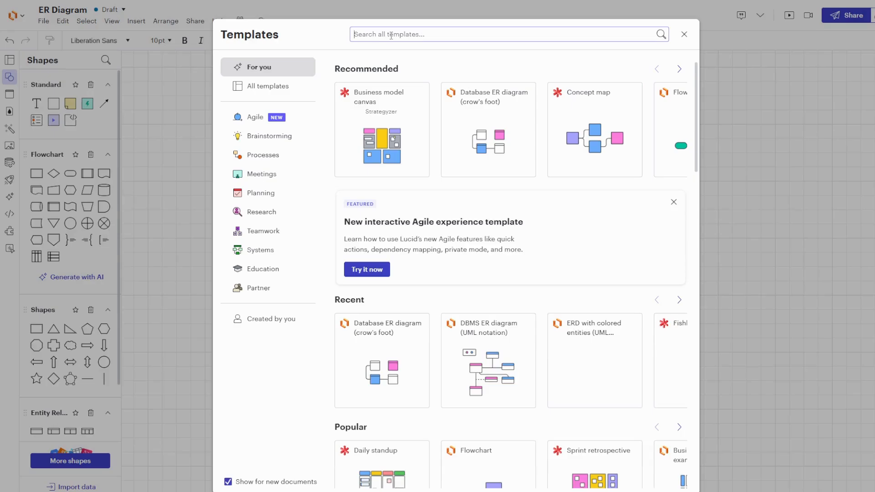
type("ER")
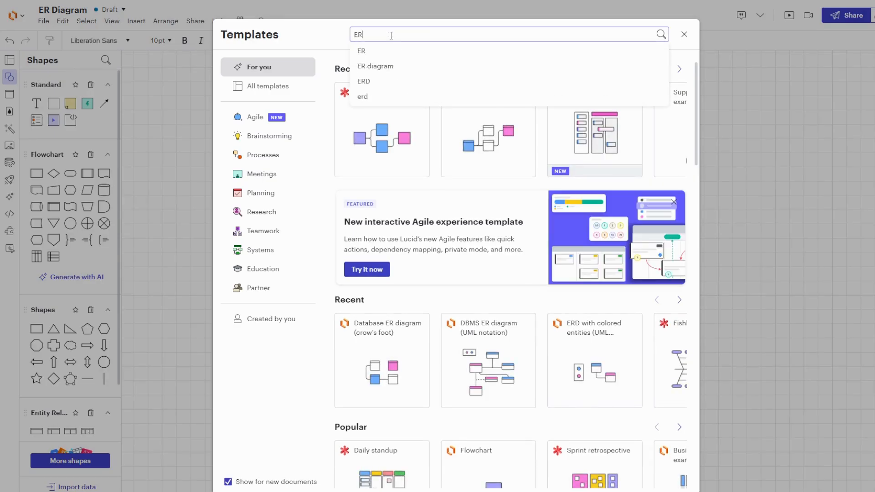
left_click(390, 67)
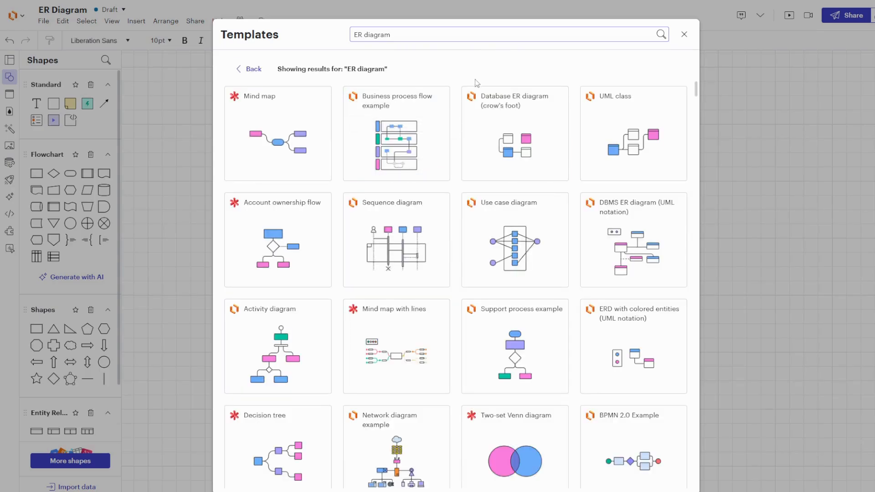
mouse_move(521, 137)
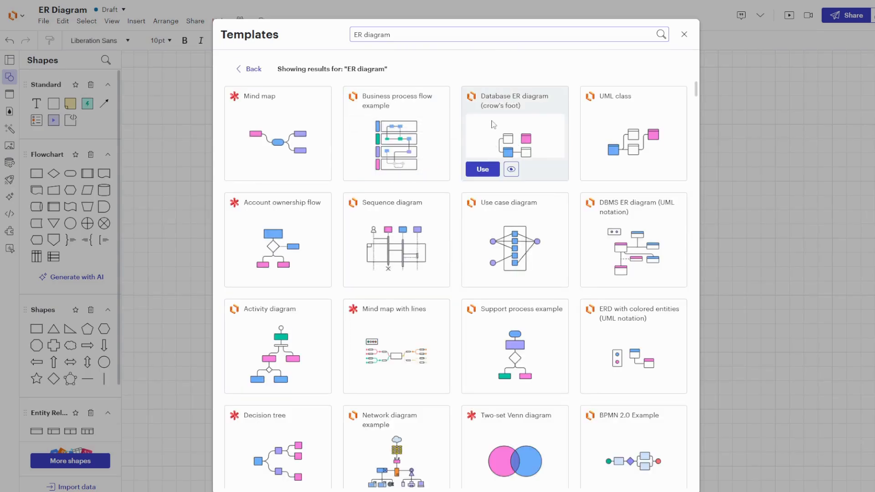
left_click(481, 172)
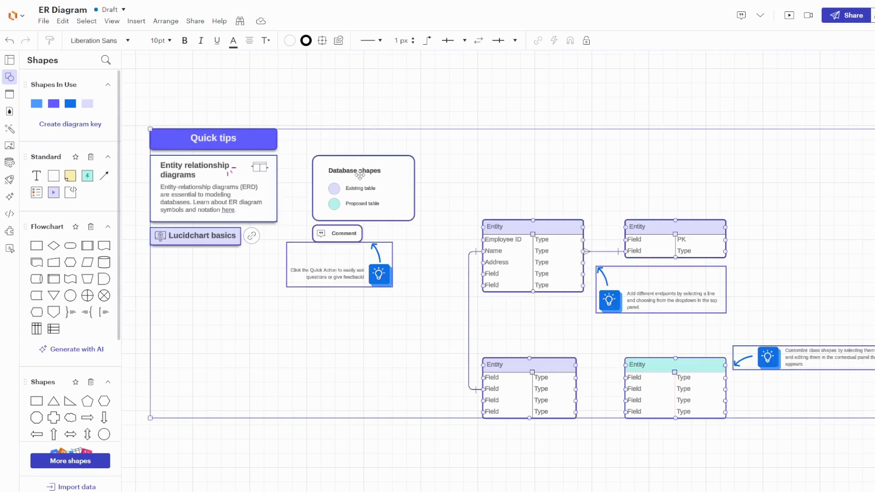
- Delete the whole inserted template, then undo the deletion
key("Delete")
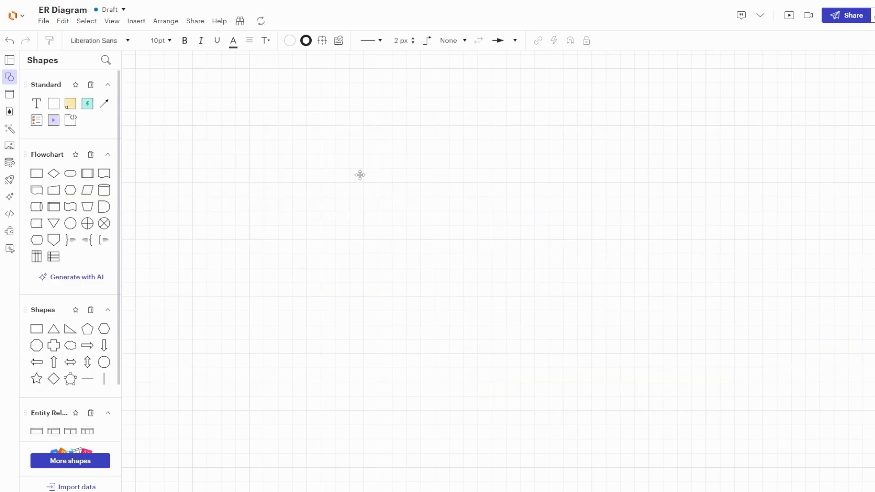
key("ctrl+z")
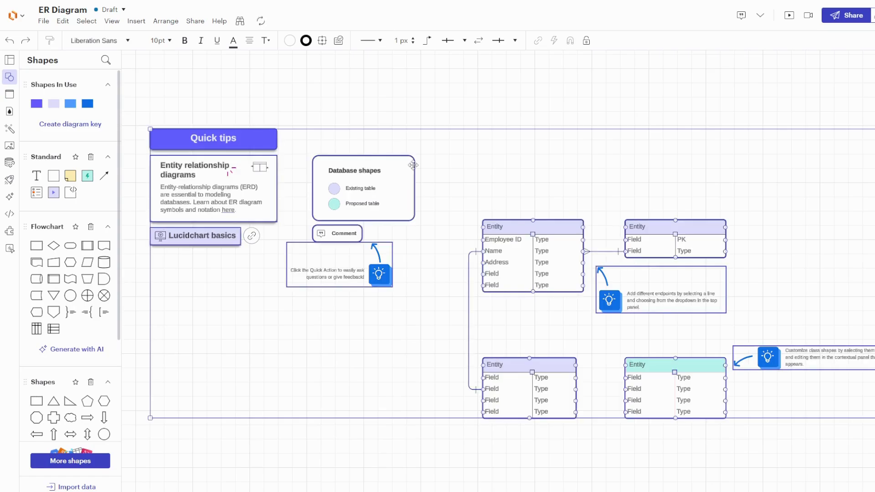
- Delete the template's outer frame together with the Database shapes legend
left_click(401, 175)
key("Delete")
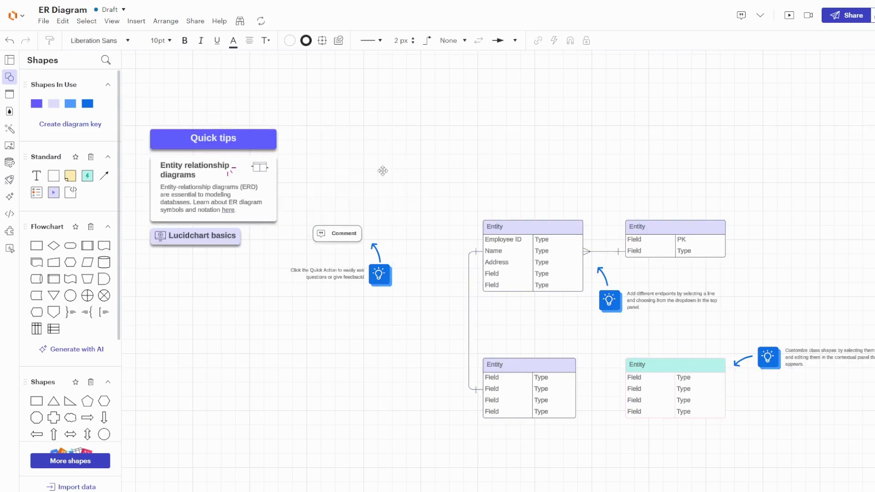
- Select and delete the Quick tips cards, the Comment shape and its tip callout
left_click(326, 242)
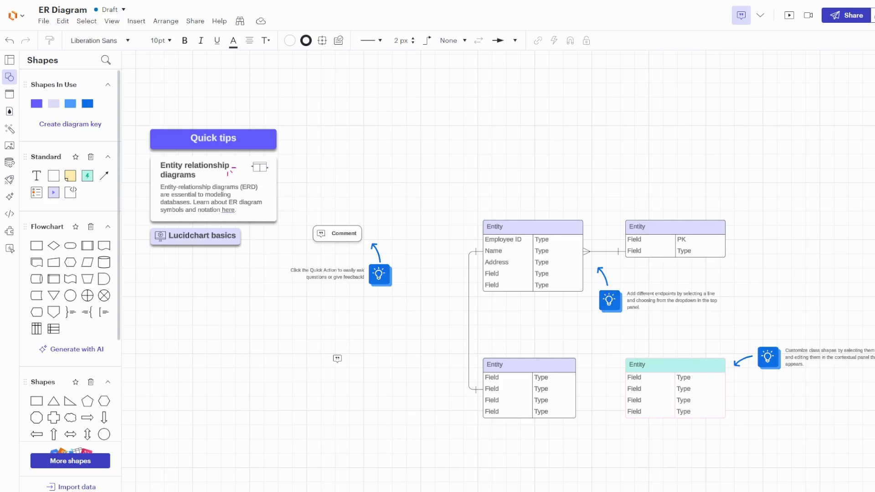
left_click(223, 135)
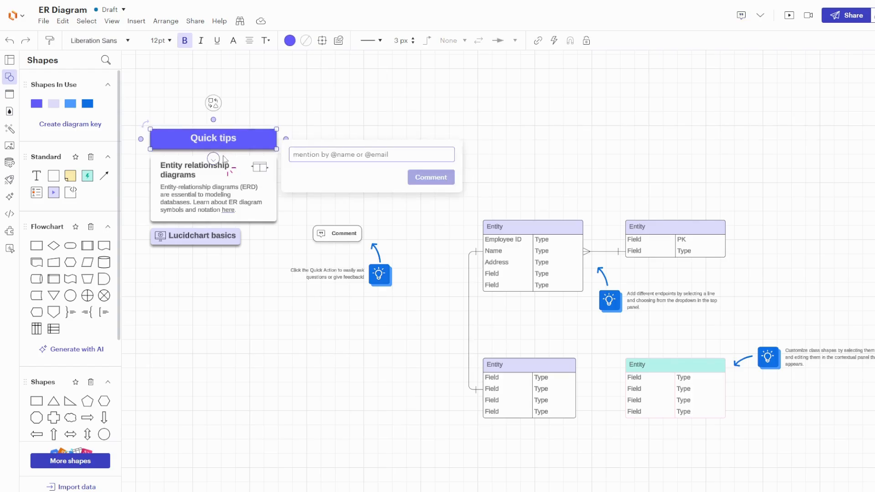
left_click(323, 117)
left_click_drag(127, 93, 413, 322)
key("Delete")
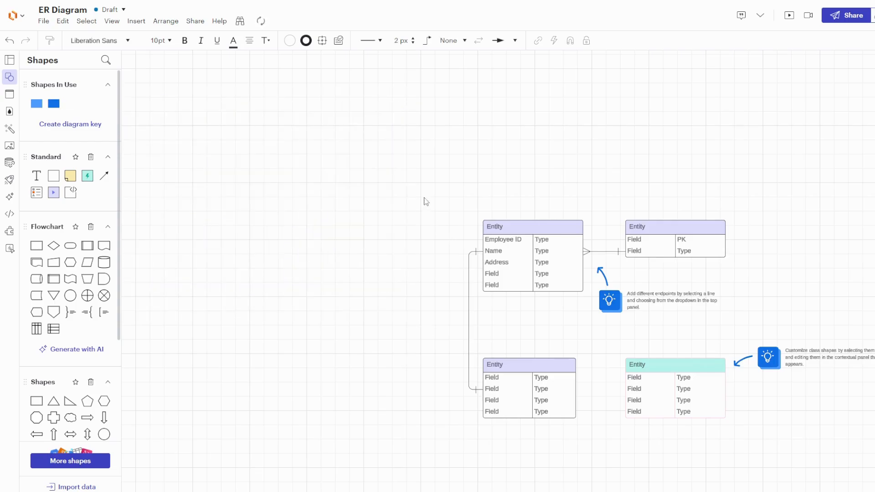
- Delete the remaining tip callouts and the teal entity table
left_click_drag(424, 200, 173, 109)
left_click(388, 208)
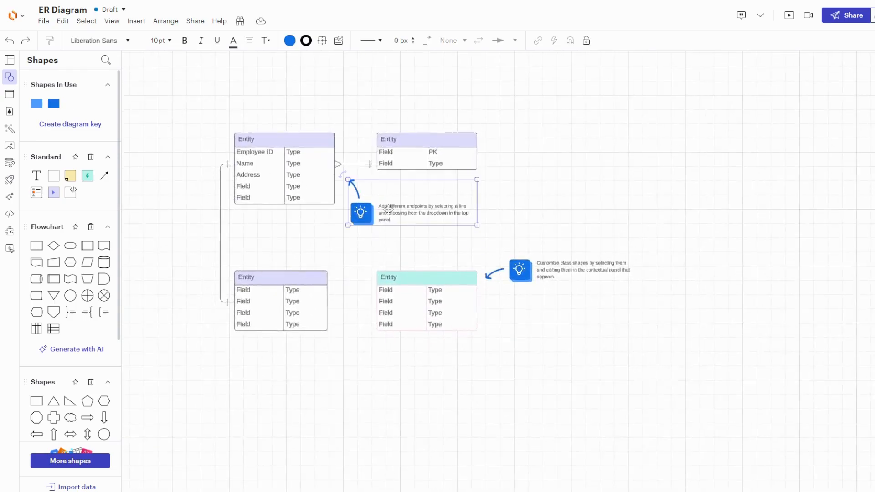
key("Delete")
left_click_drag(345, 211, 659, 373)
key("Delete")
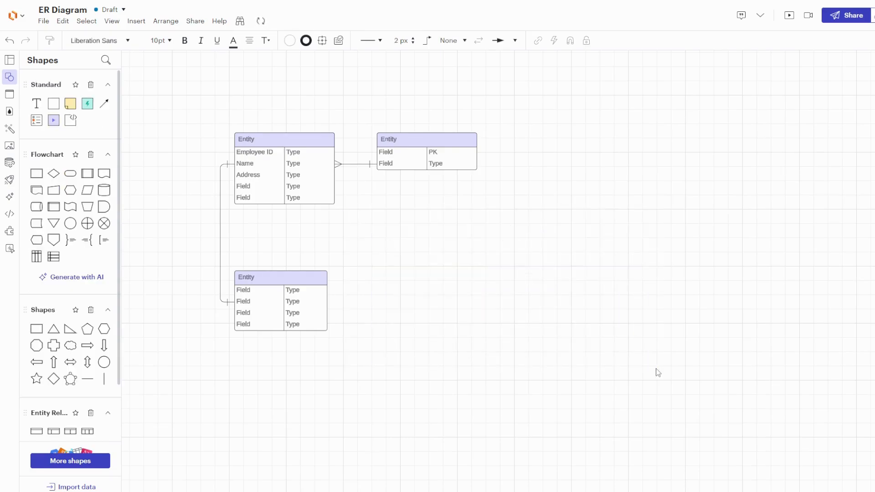
- Rename the first entity table to Employee and the second one to Dept
left_click(321, 184)
double_click(257, 136)
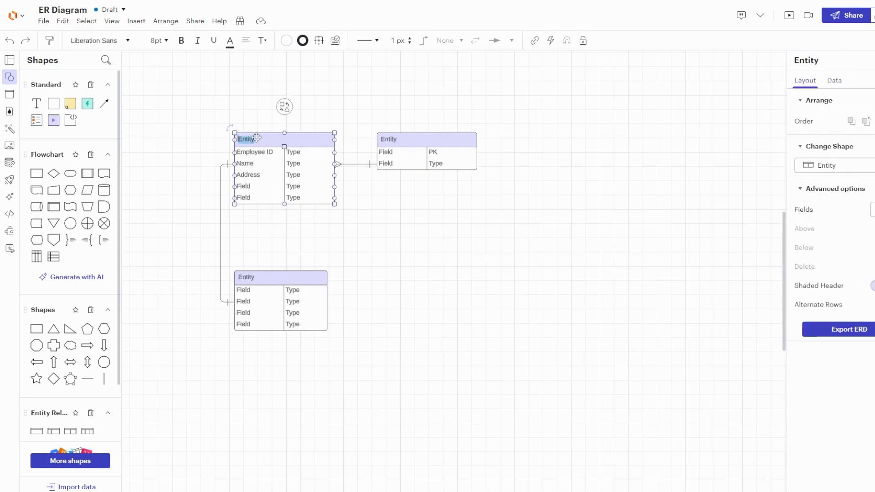
type("Employee")
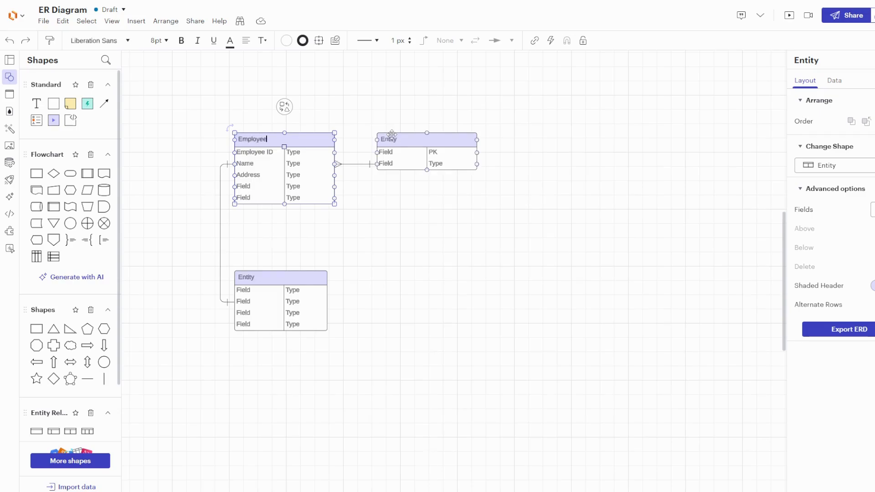
double_click(391, 138)
type("De")
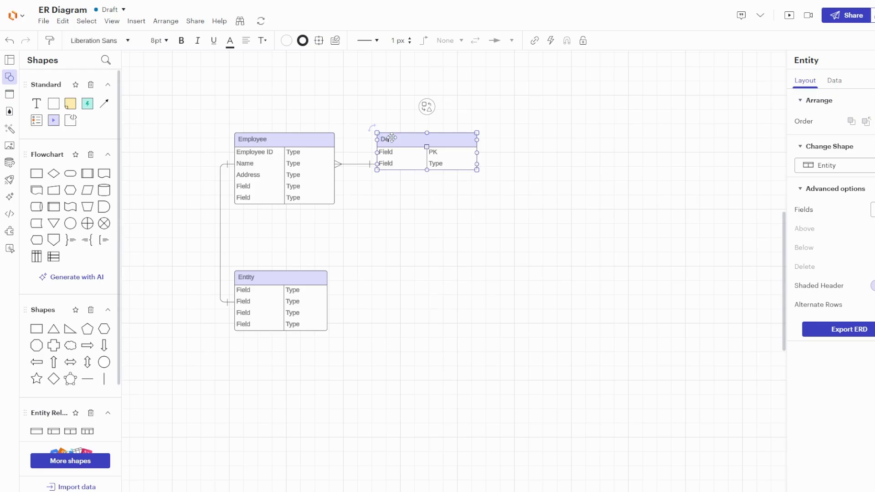
type("pt")
left_click(371, 189)
left_click(322, 162)
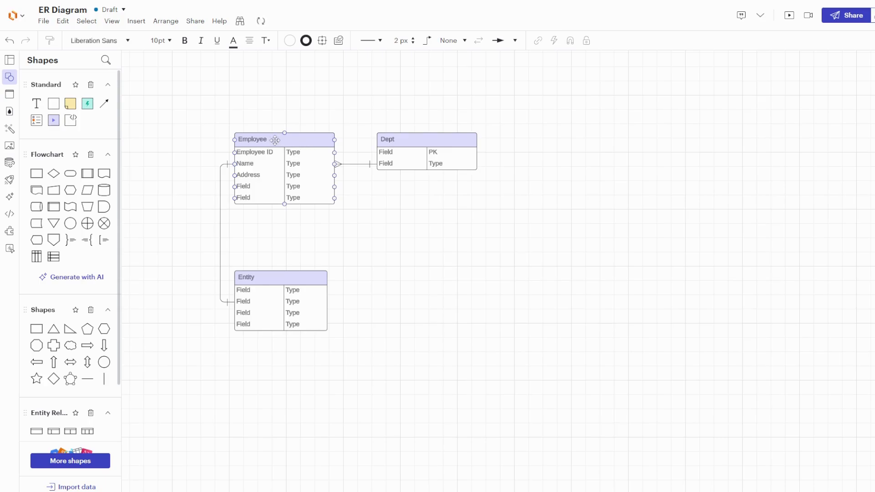
left_click(348, 135)
left_click(314, 165)
left_click(417, 150)
left_click(266, 150)
left_click(262, 290)
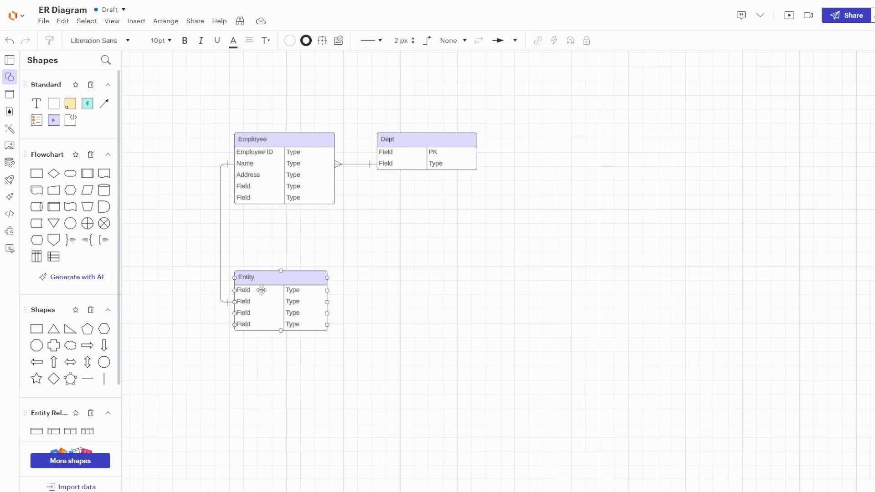
- Rename the third entity table to Address
double_click(255, 277)
type("Address")
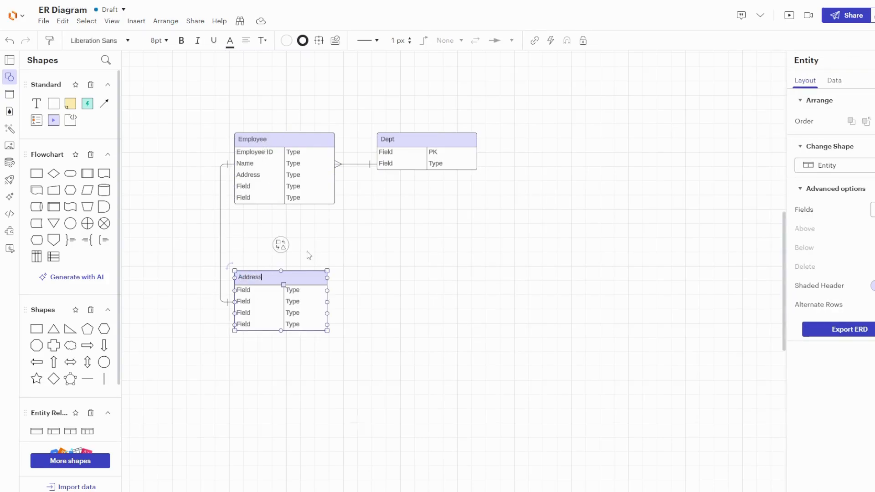
left_click(398, 233)
- Change the end marker of the Employee–Address connector to the one-and-only-one symbol
left_click(226, 303)
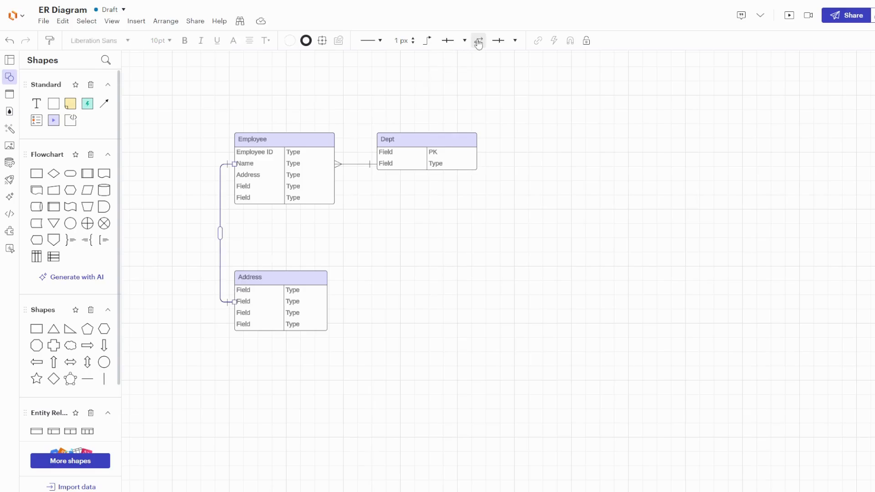
left_click(499, 41)
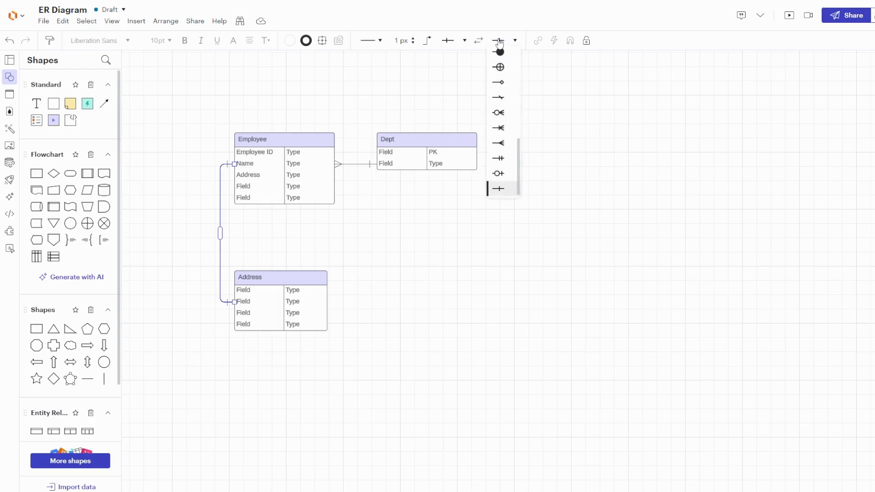
scroll(500, 91, "down", 3)
left_click(500, 157)
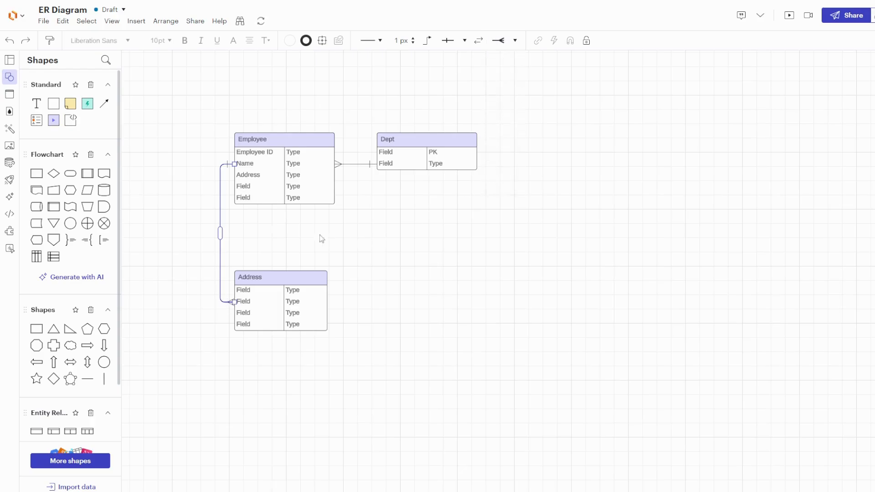
left_click(272, 217)
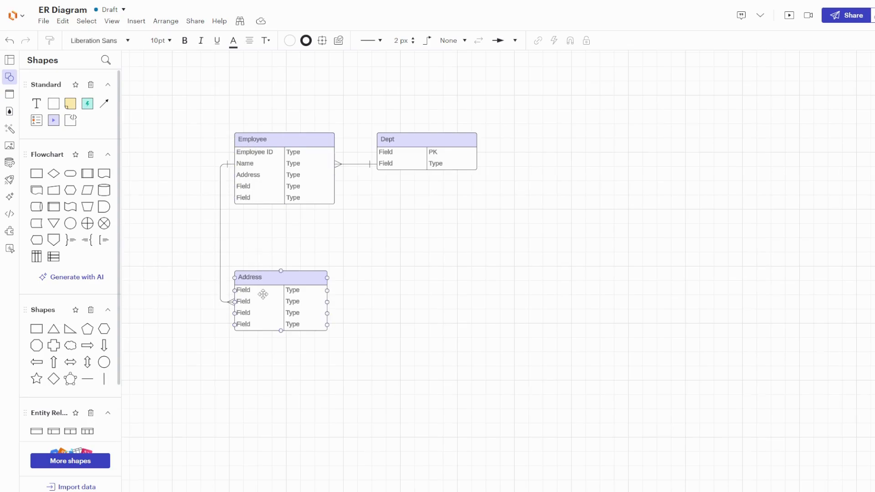
- Rename the Employee ID field to emp_id and set its type to Integer Primary Key
double_click(262, 153)
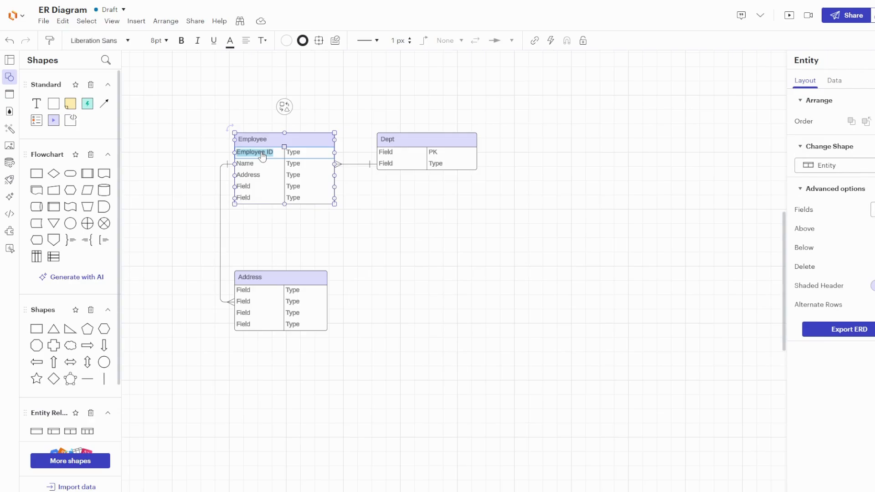
type("emp_id")
double_click(303, 154)
key("BackSpace")
type("Integer Primary K")
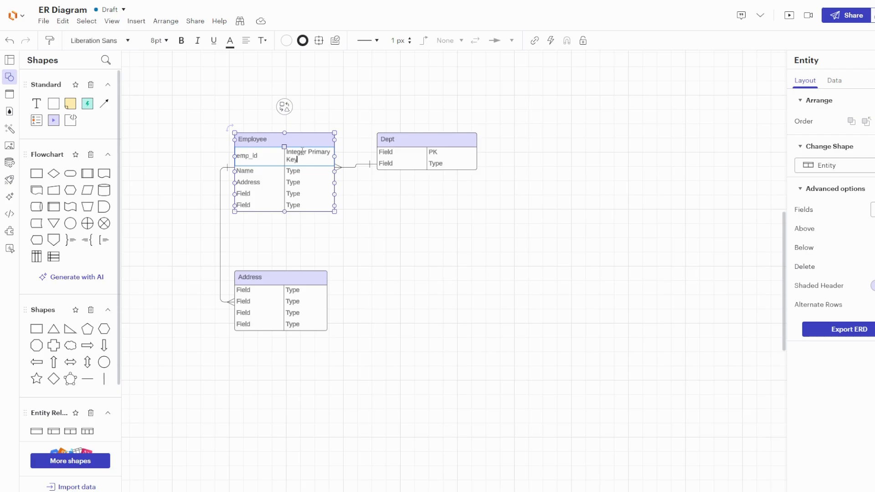
type("ey")
left_click(355, 229)
- Widen the Employee table to fit its text and shift the Dept table slightly right
left_click(332, 209)
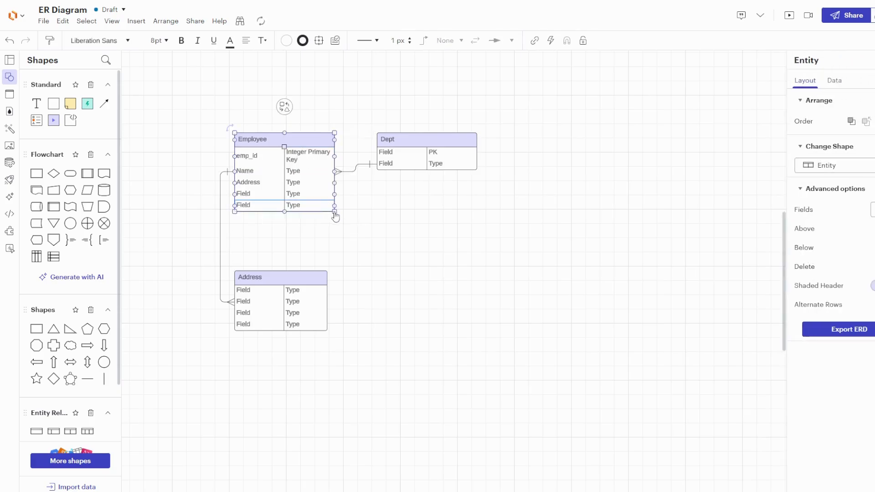
left_click_drag(335, 214, 358, 205)
left_click(401, 230)
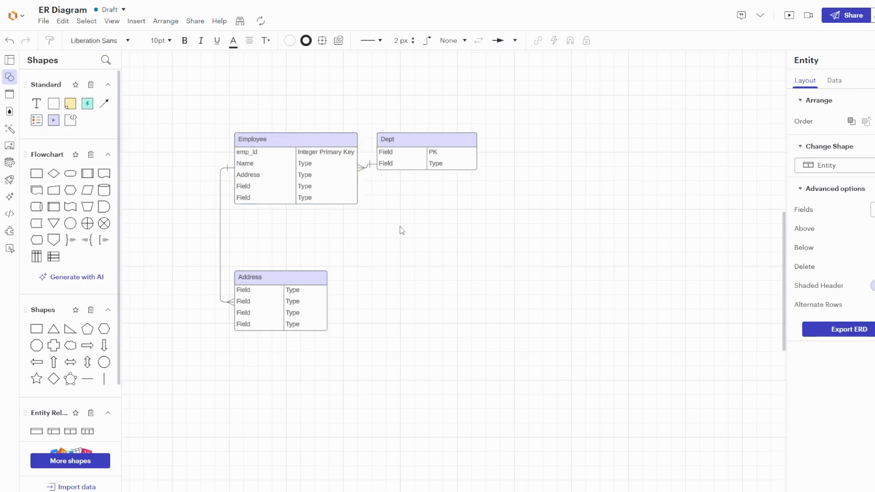
left_click_drag(414, 141, 436, 145)
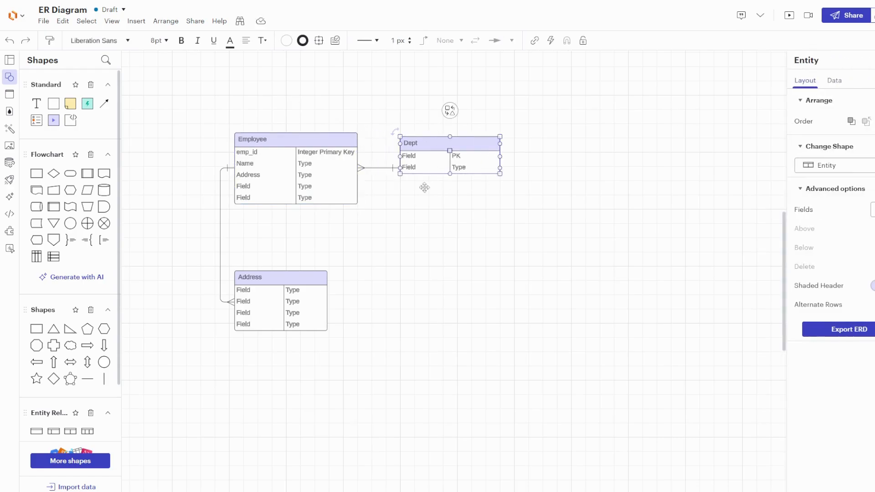
- Rename the Name field in Employee to dept_id and set its type to Integer
double_click(255, 168)
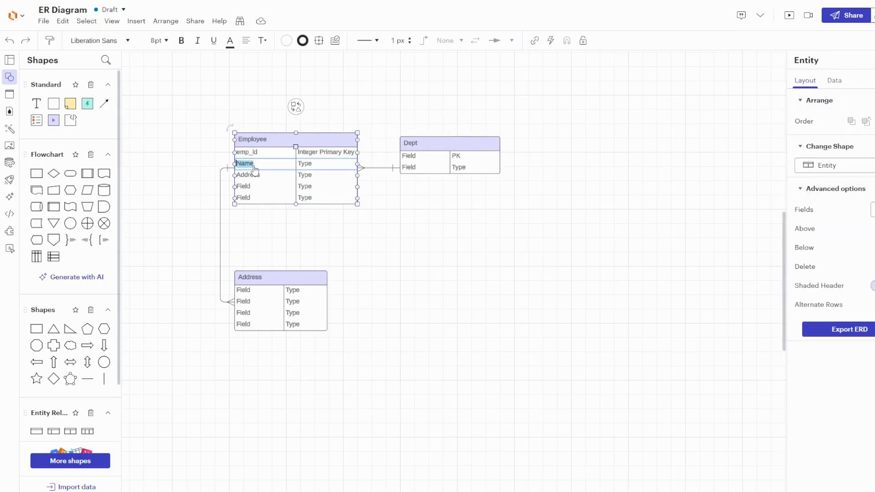
type("de")
key("BackSpace")
type("pt_id")
double_click(305, 164)
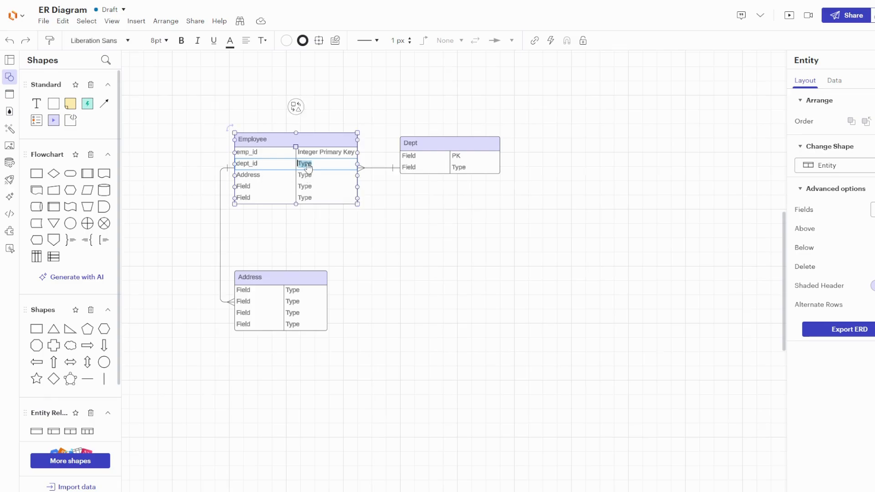
key("BackSpace")
type("Integer")
left_click(405, 212)
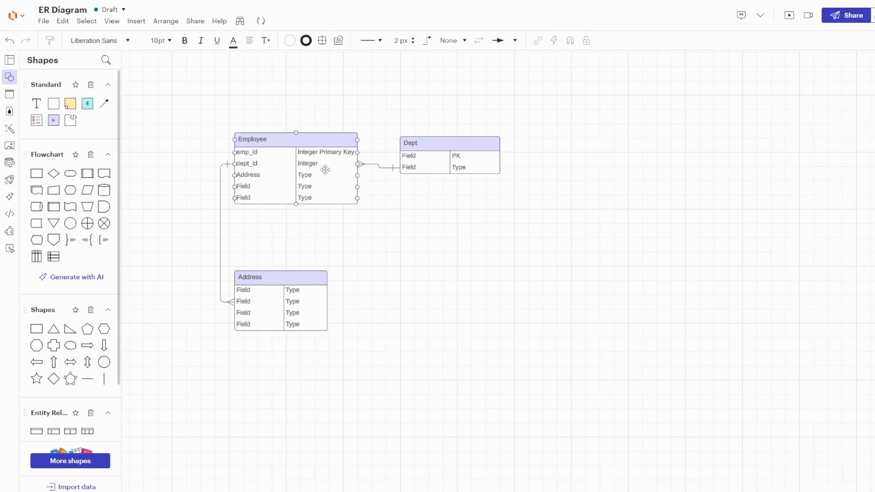
- Rename the first field of the Dept table to dept_id
left_click(410, 158)
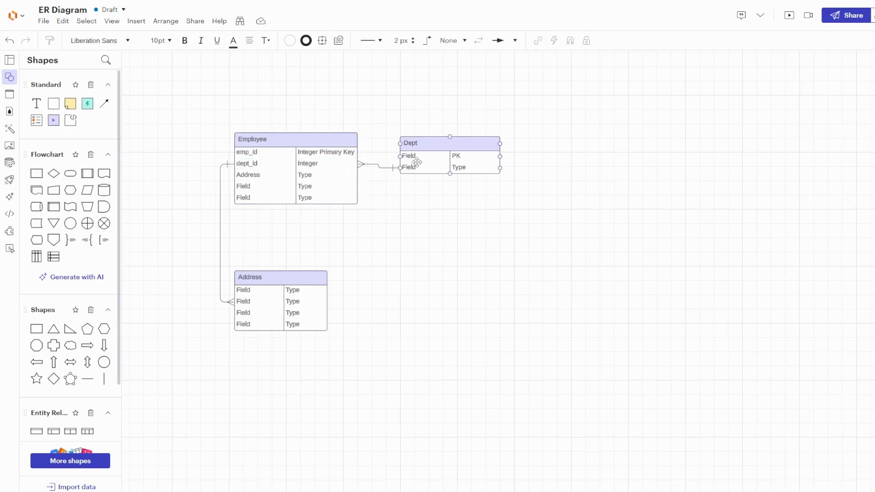
double_click(412, 156)
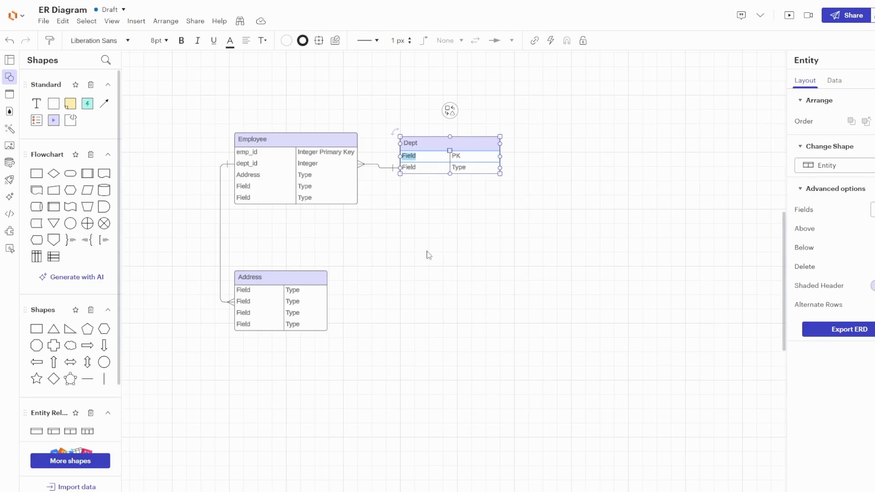
scroll(428, 251, "up", 3)
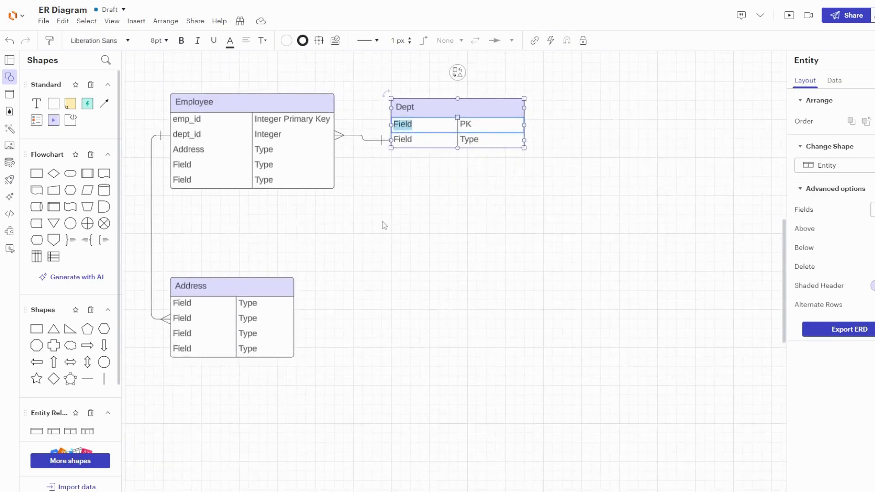
left_click_drag(382, 221, 412, 266)
type("dept_id")
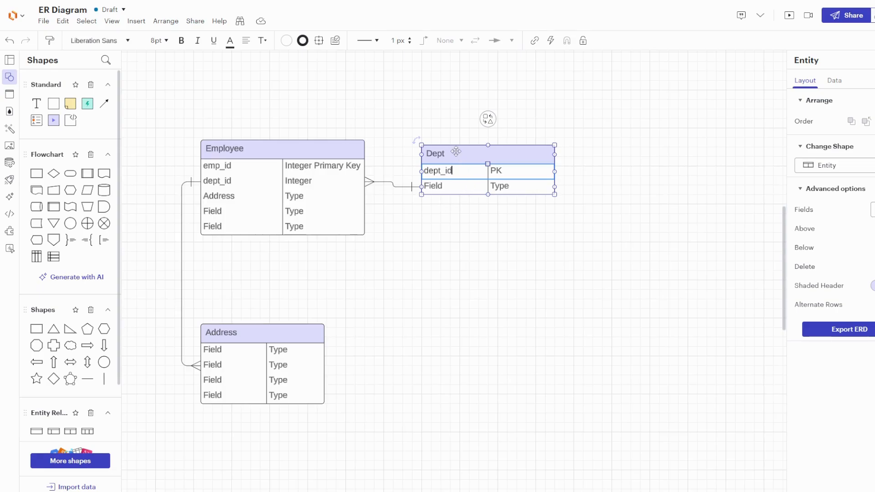
- Set dept_id's type to Integer Primary Key and widen the Dept table to fit it
double_click(501, 171)
type("Integer")
key("BackSpace")
key("BackSpace")
key("BackSpace")
type("ger Primary K")
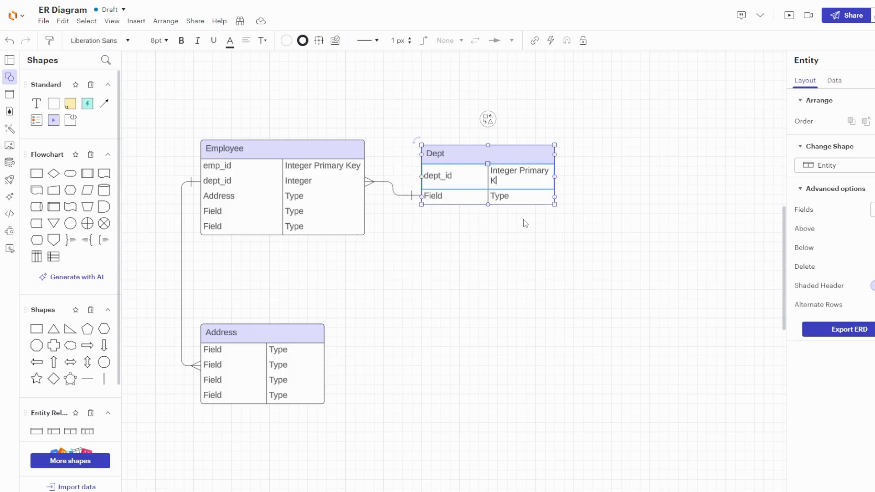
type("ey")
left_click(526, 224)
left_click(553, 203)
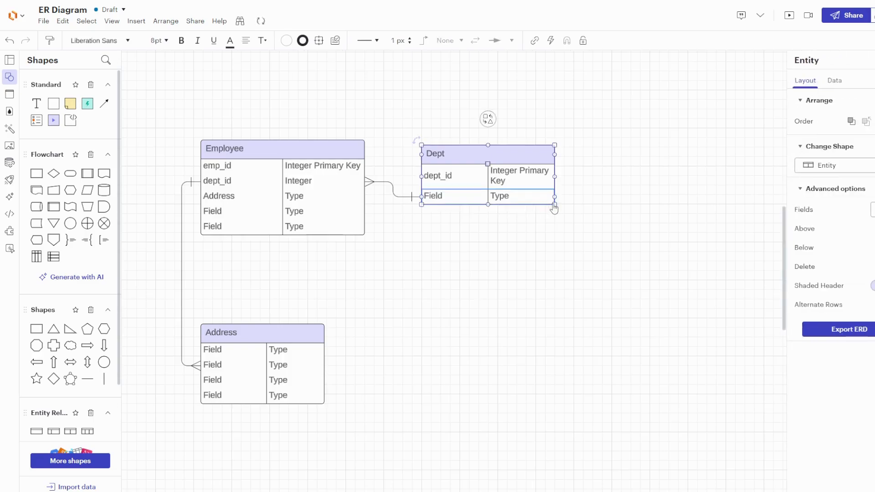
left_click_drag(554, 205, 599, 207)
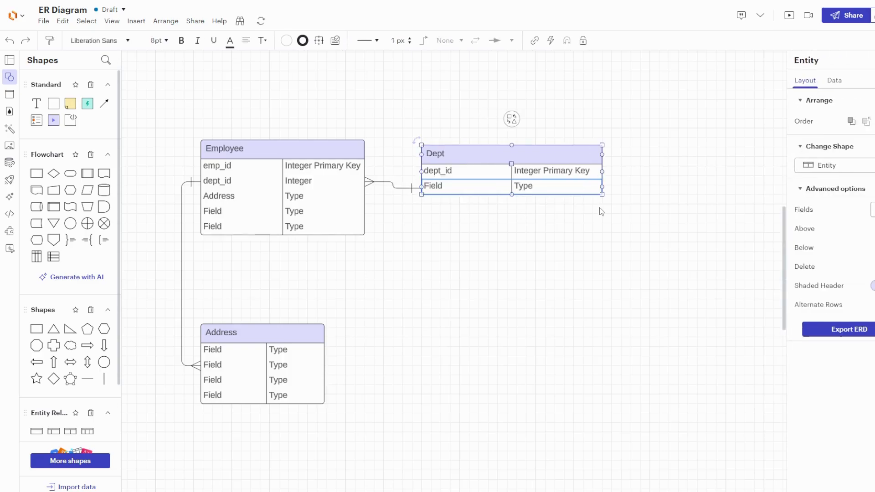
- Rename the second Dept field to dept_name
double_click(441, 188)
type("dept_name")
left_click(481, 251)
- Insert a row below dept_name in the Dept table and name it dept_desc
left_click(449, 195)
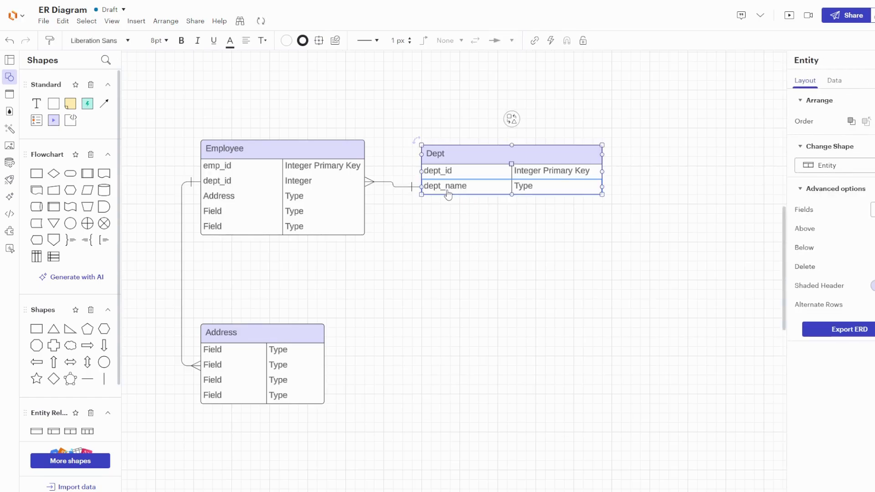
right_click(449, 195)
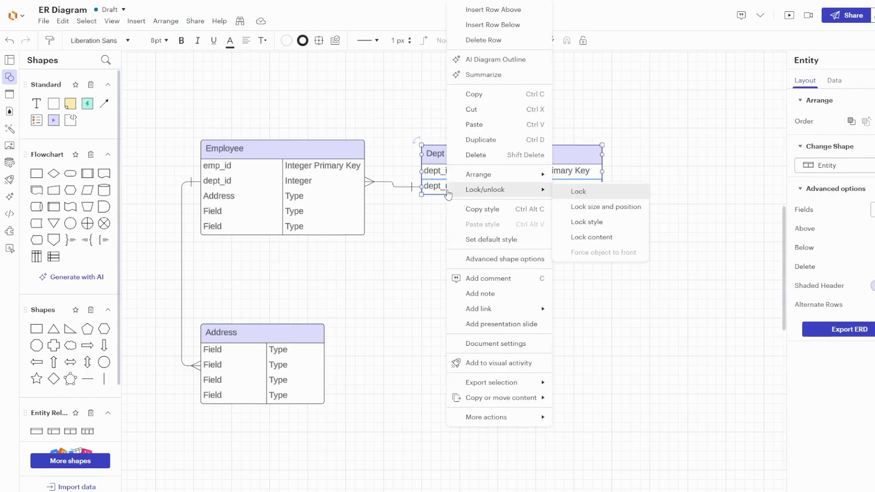
left_click(497, 26)
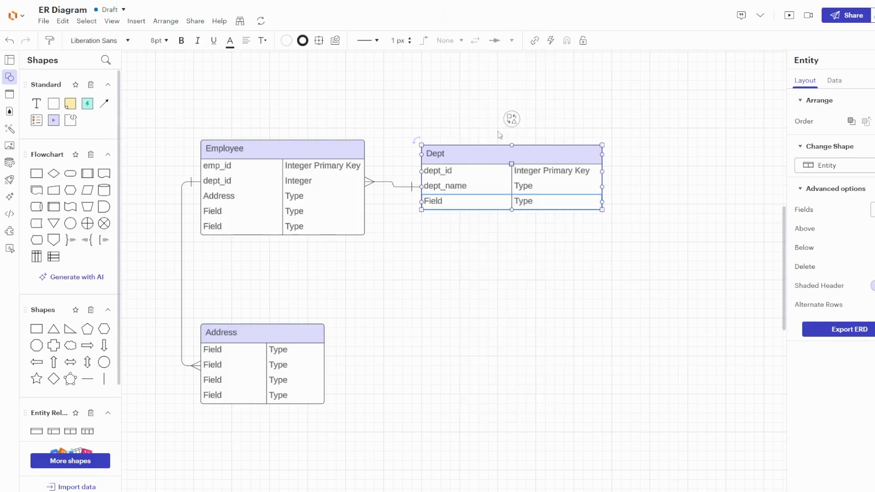
double_click(439, 202)
type("dept_desc")
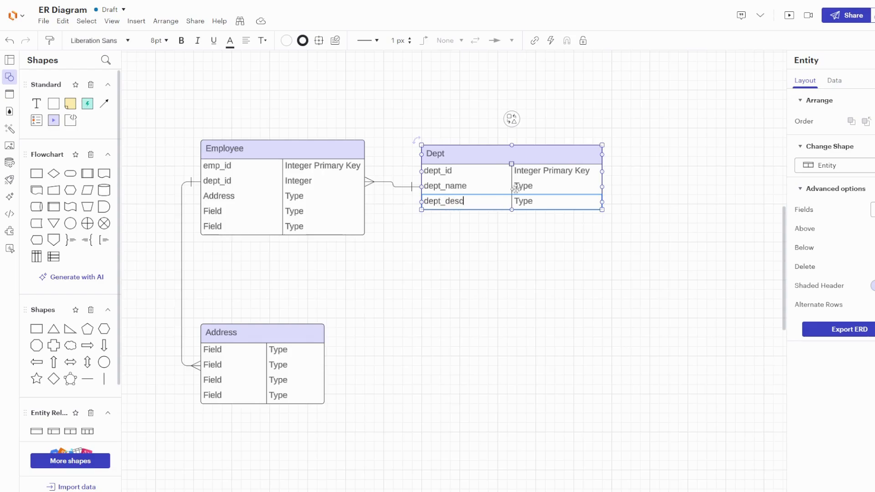
- Set the types of dept_name and dept_desc to Varchar(25) and Varchar(150)
double_click(523, 186)
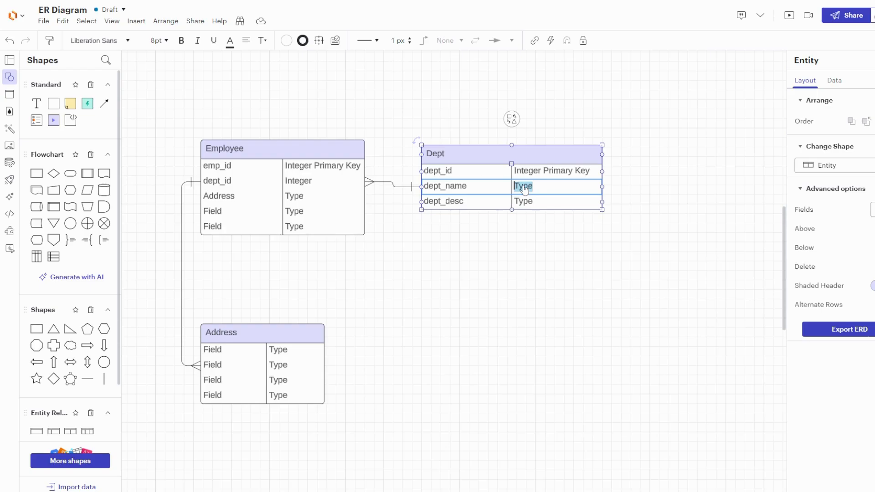
type("Varchar(25")
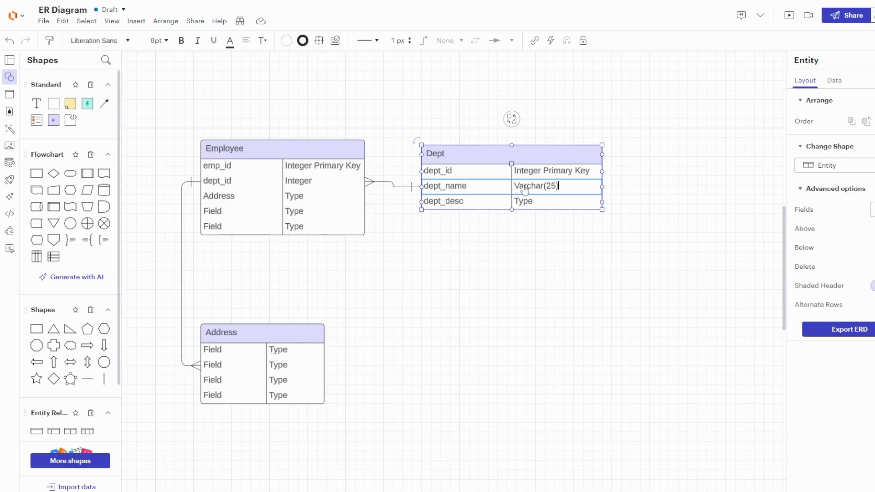
double_click(530, 201)
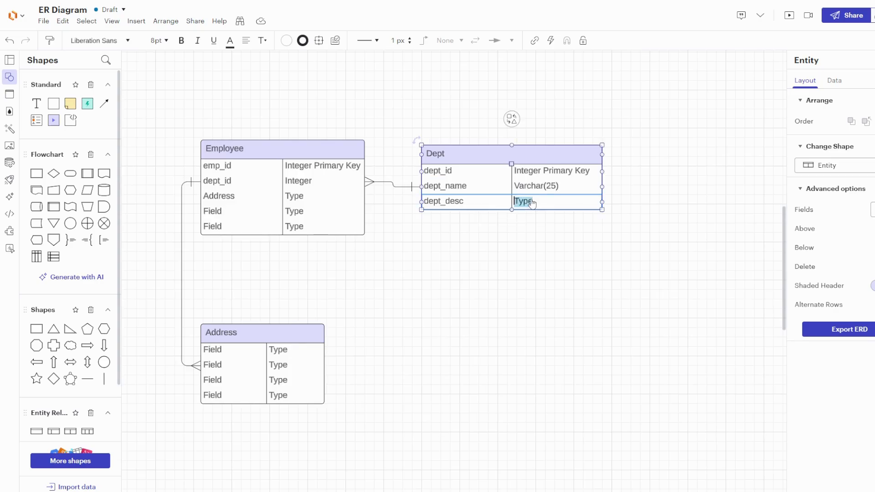
type("V")
type("archar(150)")
left_click(483, 253)
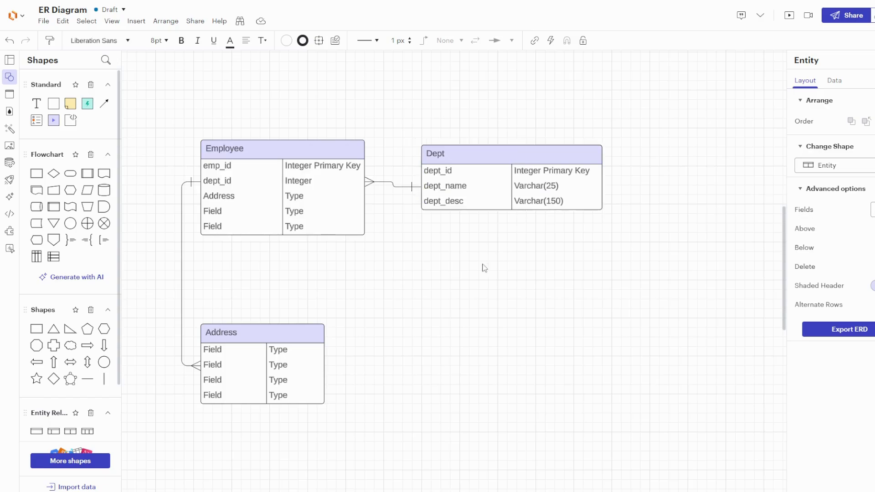
- Nudge the Dept table up to align with Employee and try moving the connector's Dept end to the dept_id row
left_click_drag(478, 154, 480, 148)
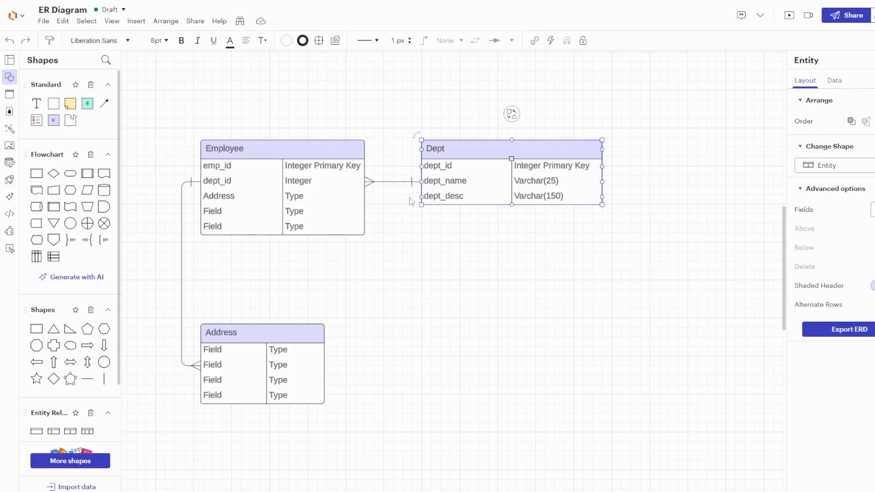
left_click(420, 184)
left_click(420, 184)
left_click_drag(420, 181, 418, 167)
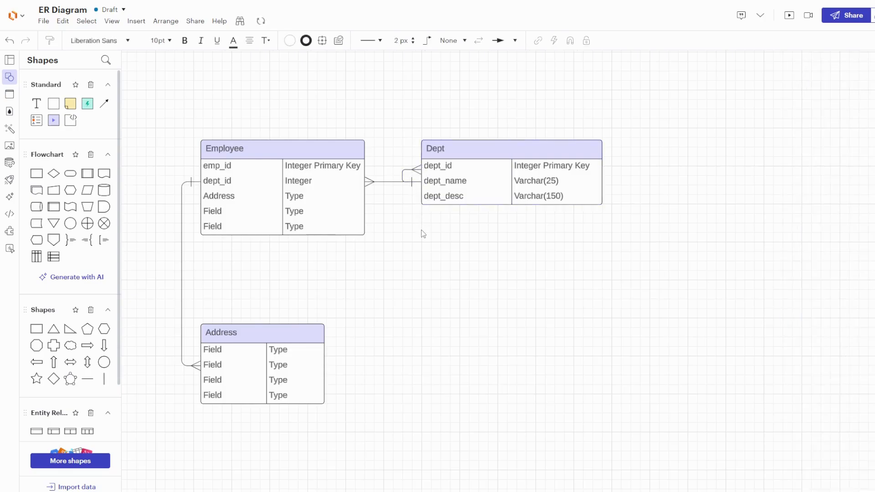
key("ctrl+z")
- Reattach the Dept end of the Employee–Dept connector to the dept_id row
left_click(472, 206)
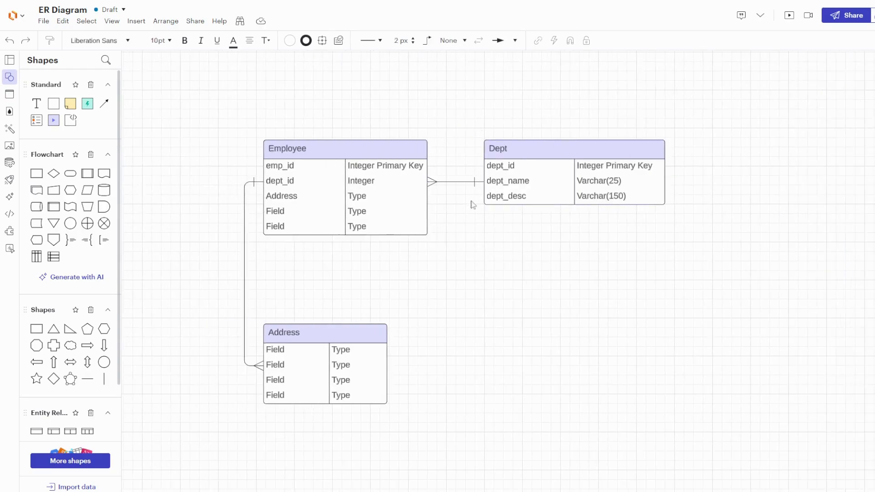
left_click(474, 183)
left_click_drag(484, 182, 482, 167)
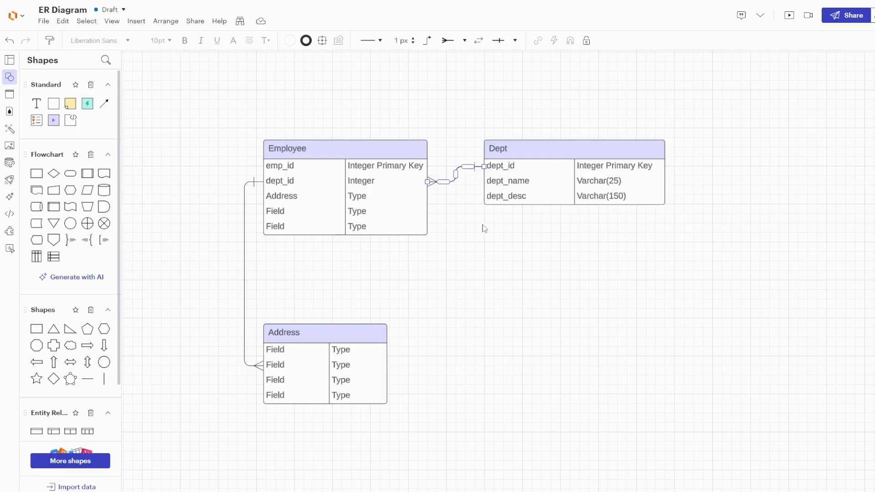
left_click(387, 185)
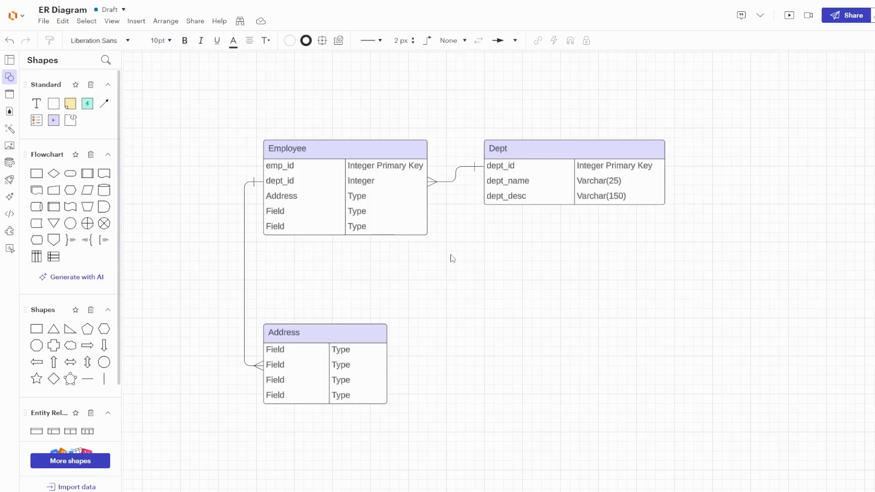
- Rename the first field of the Address table to addr_id
double_click(287, 351)
type("addr")
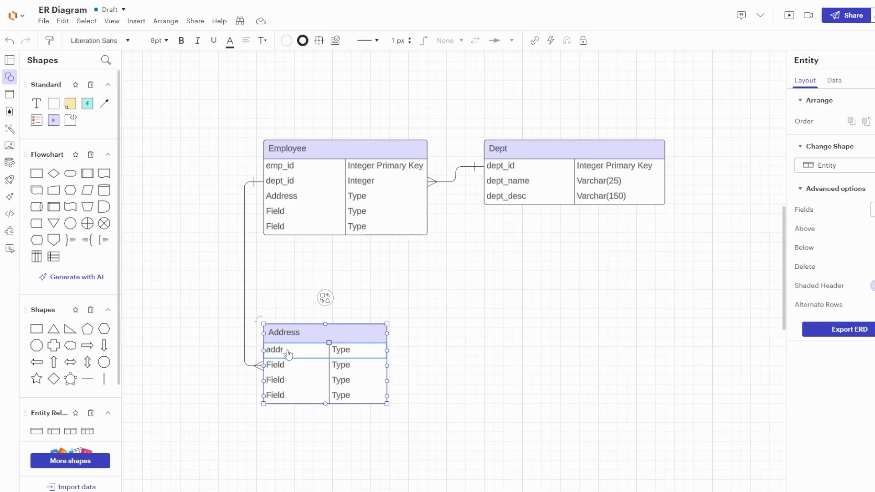
type("_id")
- Set addr_id's type to Integer Primary Key and widen the Address table to fit it
double_click(349, 352)
type("Integer Primary ke")
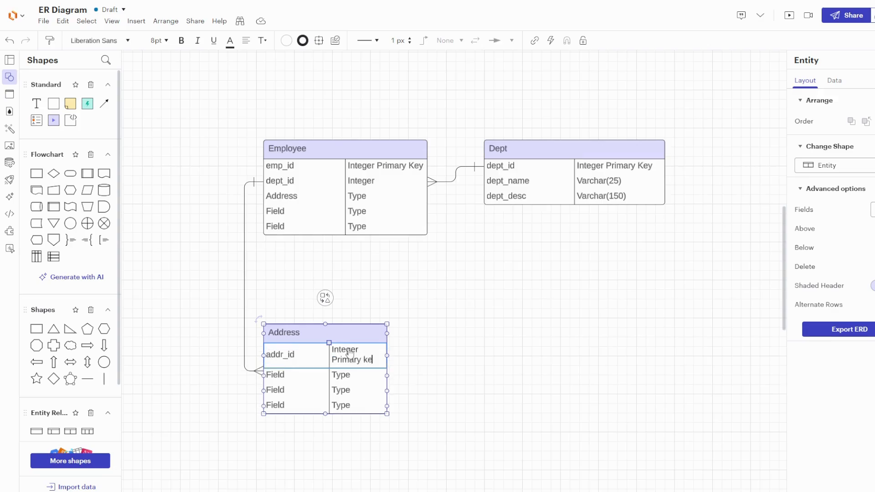
key("BackSpace")
key("BackSpace")
type("Key")
left_click(436, 354)
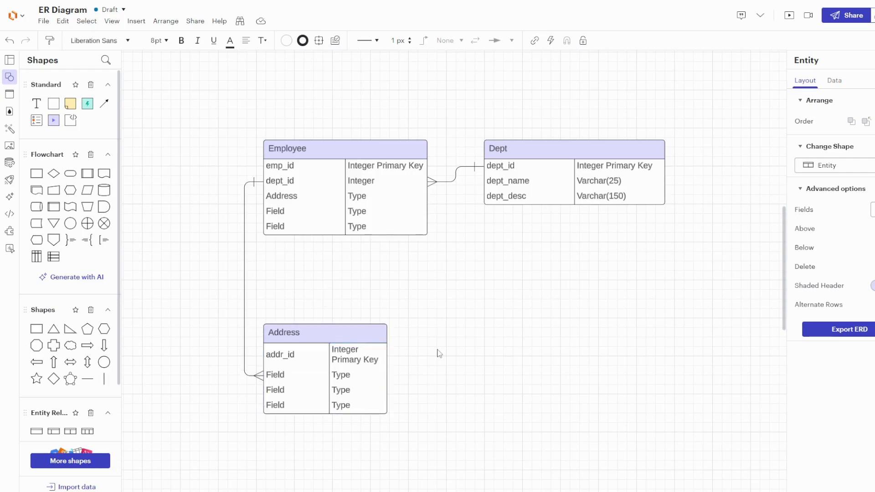
left_click(355, 352)
left_click_drag(387, 413, 444, 414)
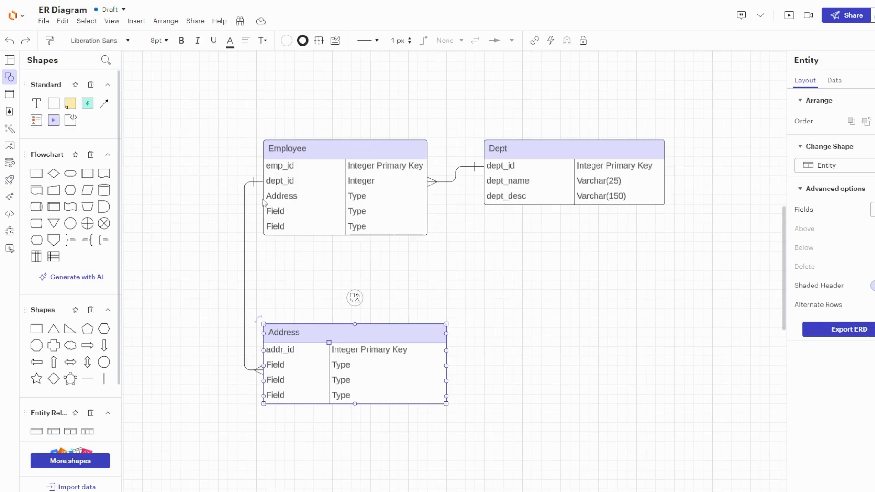
- Clear the Address field name in the Employee table
left_click(258, 185)
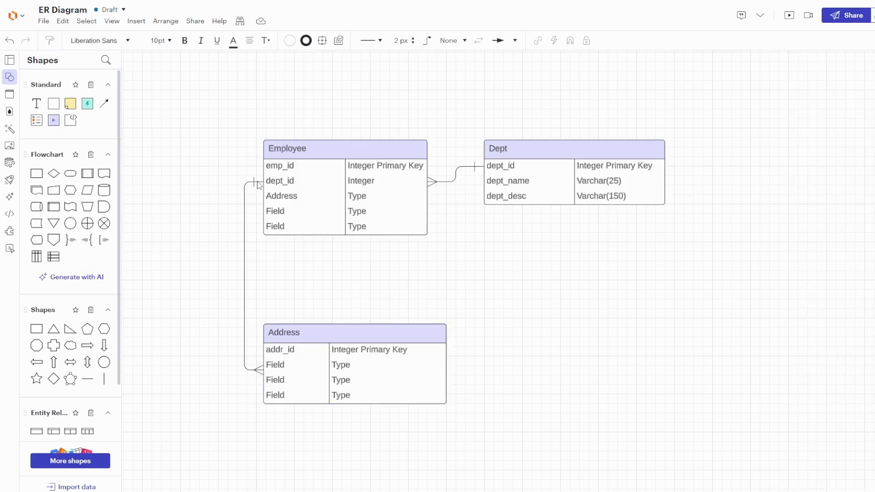
double_click(289, 201)
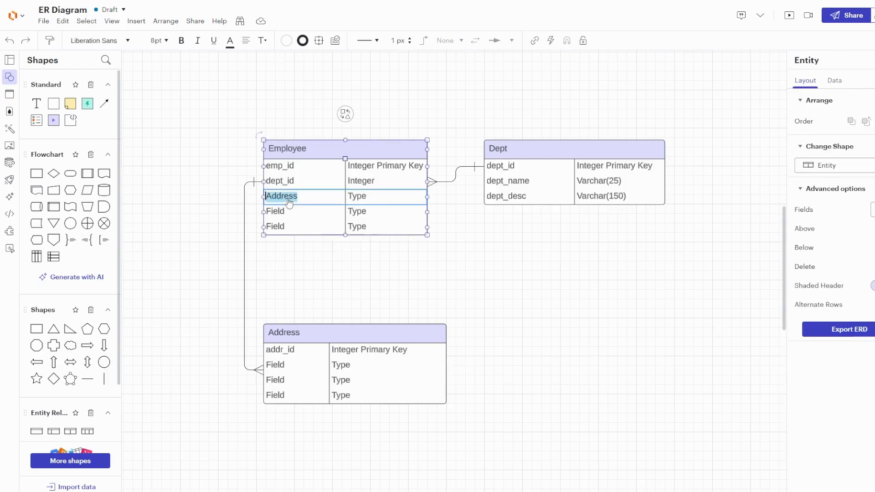
type("add")
key("BackSpace")
left_click(318, 304)
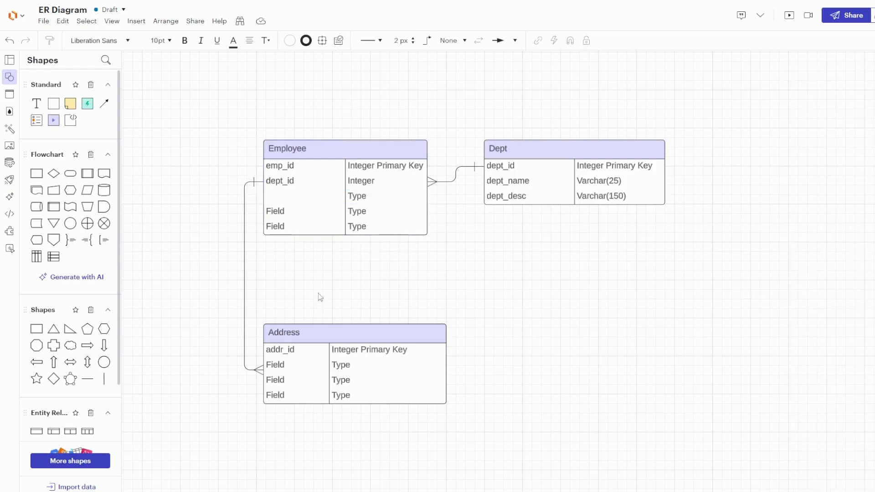
left_click(281, 197)
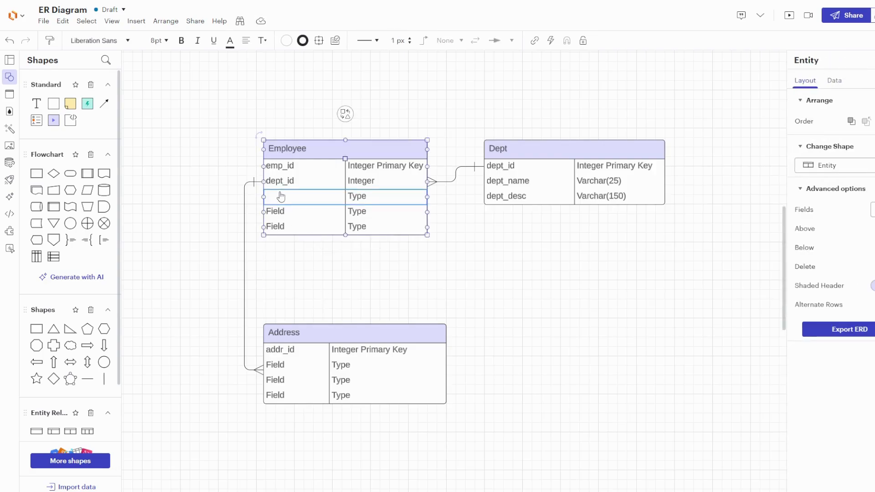
- Rename the second Address field to emp_id
left_click(278, 366)
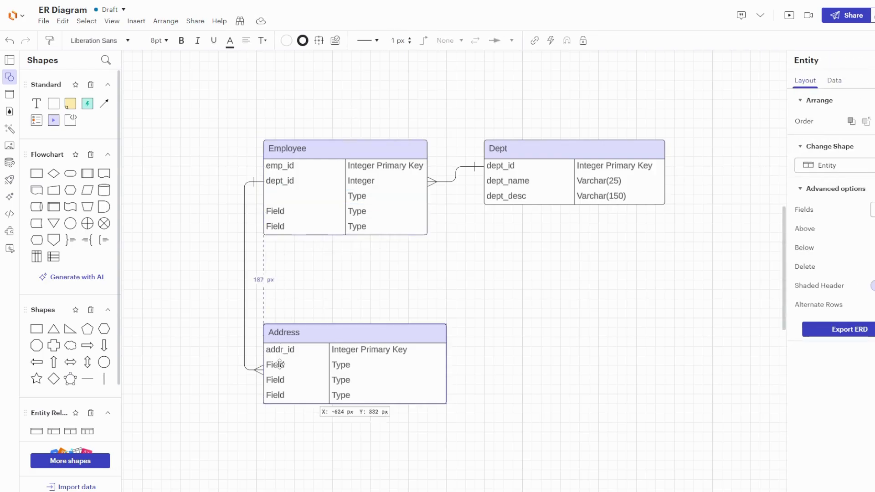
double_click(280, 367)
type("e")
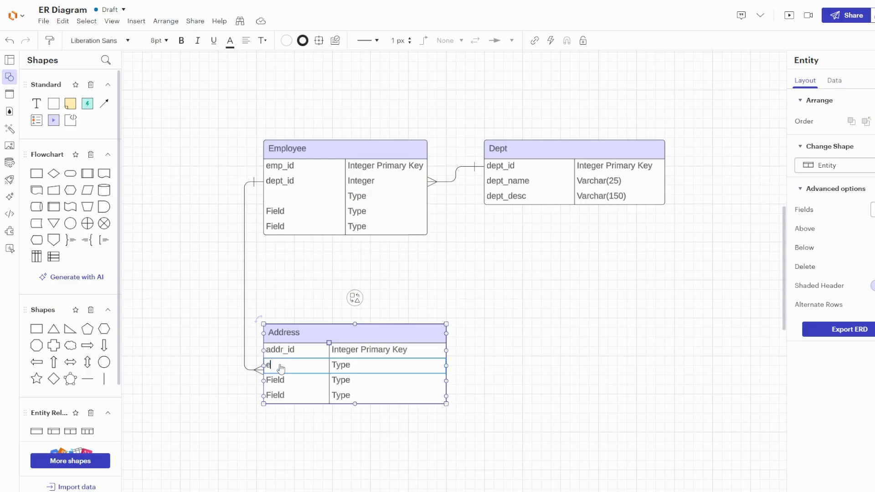
type("mp_id")
left_click(272, 273)
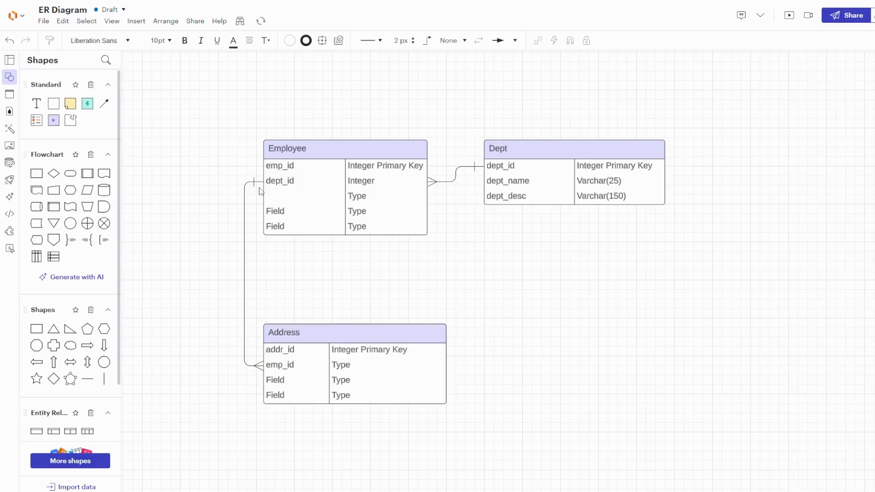
- Reattach the Employee end of the Employee–Address connector to the emp_id row
left_click(258, 182)
left_click_drag(258, 182, 263, 166)
left_click(275, 228)
left_click(279, 370)
left_click(258, 357)
left_click(278, 335)
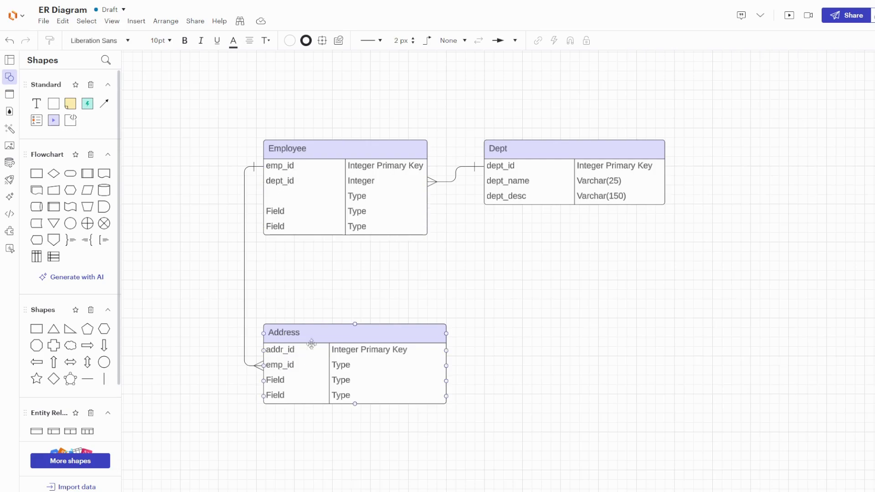
- Name the empty third field of the Employee table skill_1
left_click(513, 163)
left_click(288, 182)
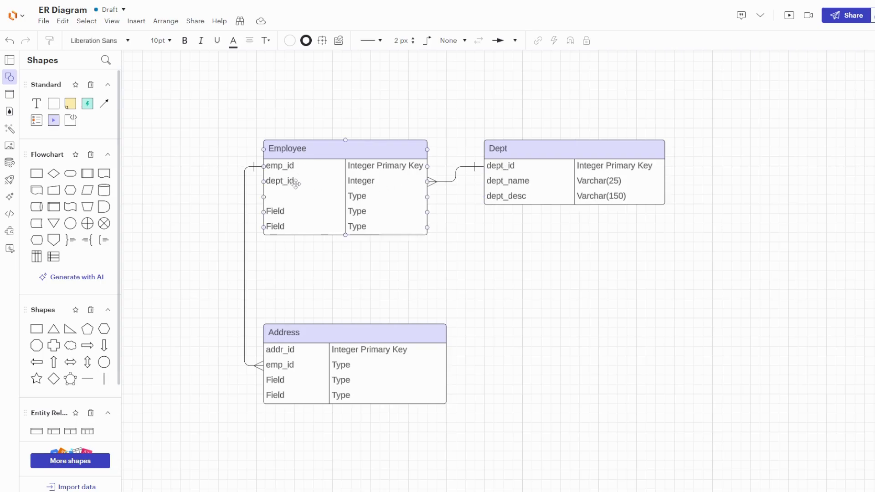
double_click(287, 195)
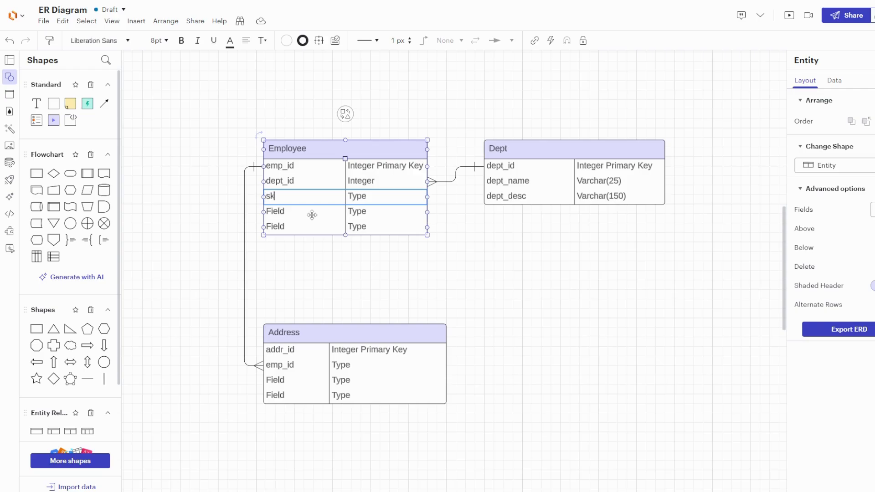
type("skill_1")
- Name the fourth and fifth Employee fields skill_2 and skill_3
double_click(289, 212)
type("s")
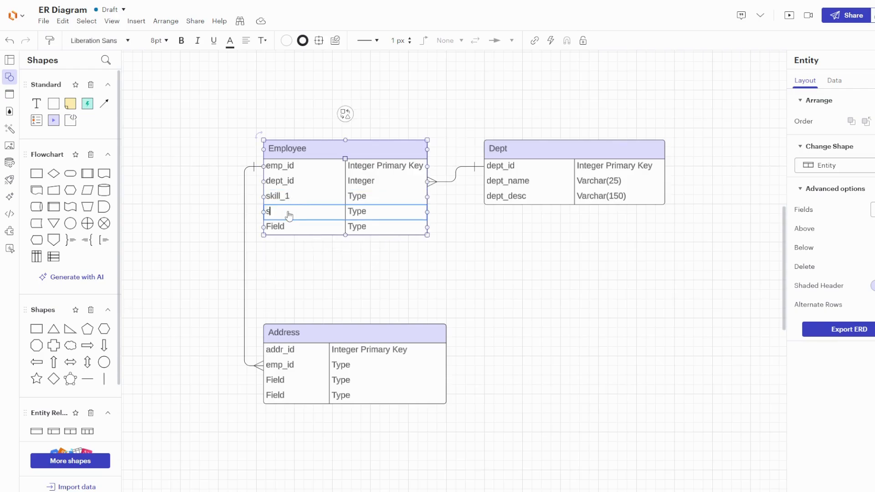
type("kill_2")
double_click(288, 228)
type("s")
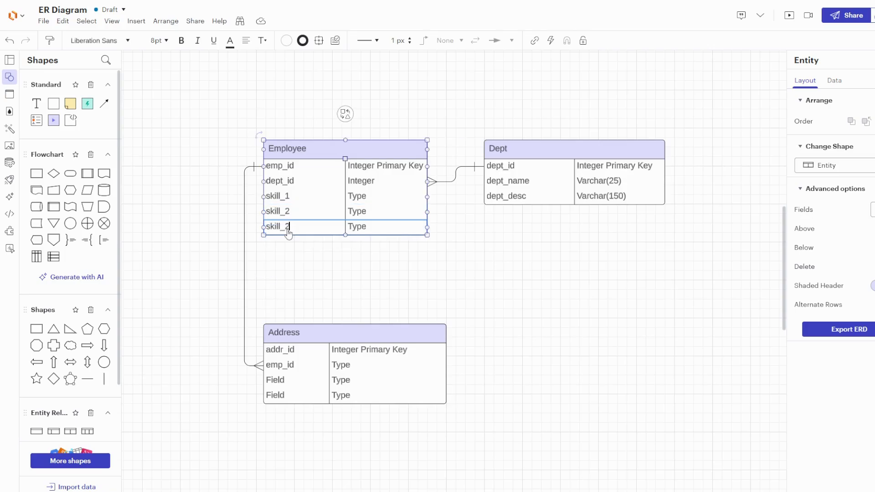
- Set the type of the skill_1 field to Varchar(25)
double_click(365, 202)
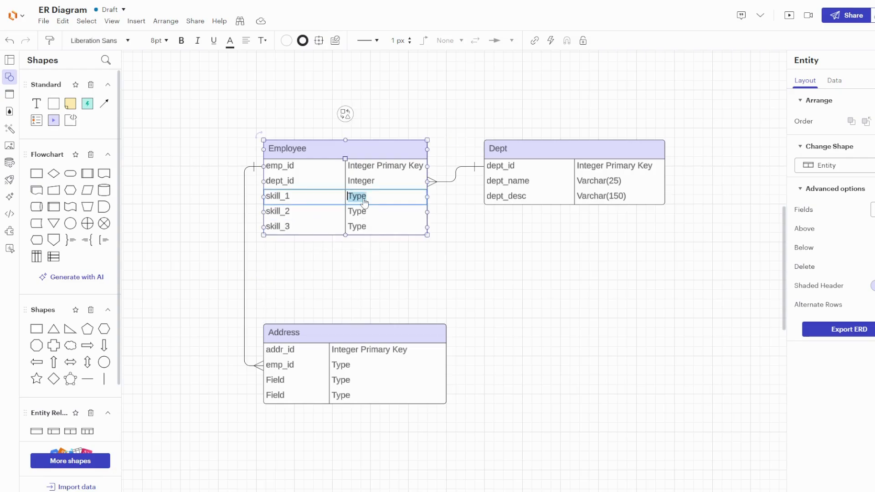
type("Varchar(25")
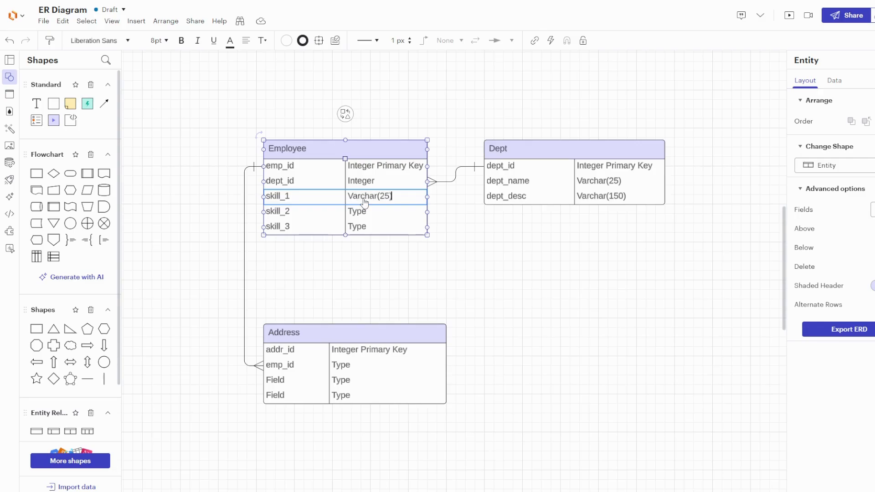
type(")")
- Set the types of the skill_2 and skill_3 fields to Varchar(25) as well
scroll(364, 202, "up", 2)
double_click(367, 221)
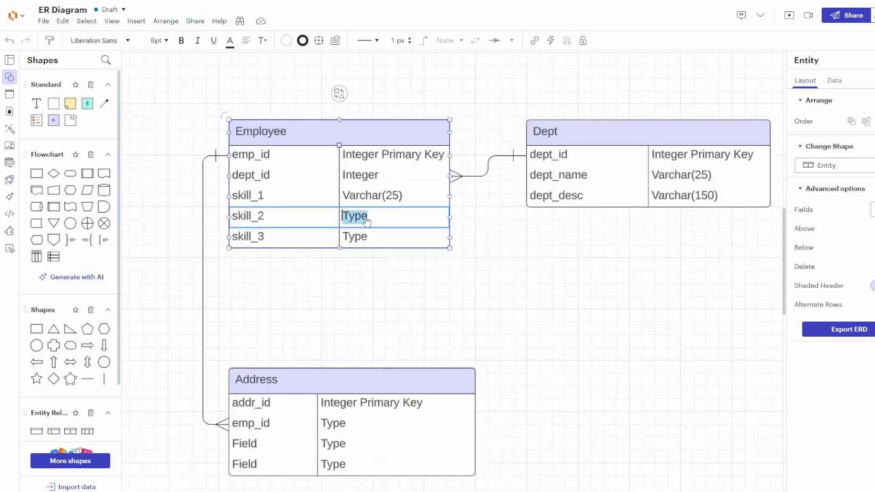
type("Varchar(25)")
double_click(356, 241)
type("Varchar")
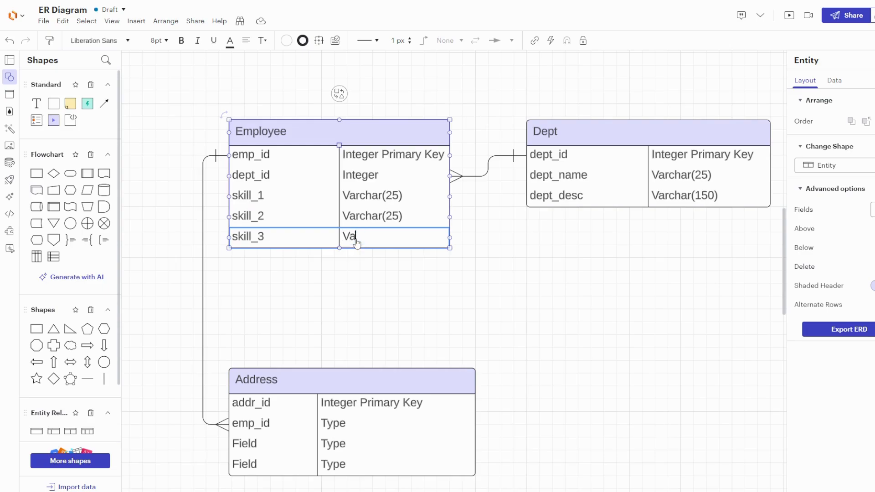
type("(25)")
left_click(341, 286)
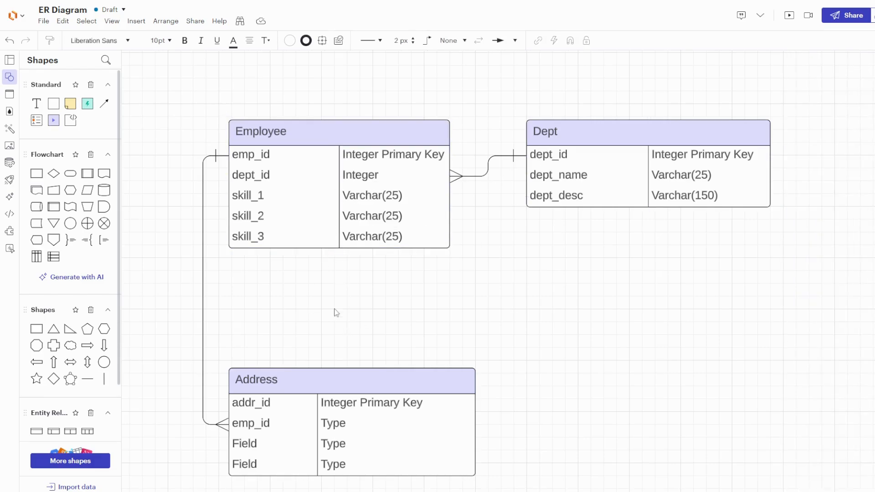
- Rename the third and fourth Address fields line_1 and line_2
left_click_drag(365, 316, 374, 230)
double_click(259, 357)
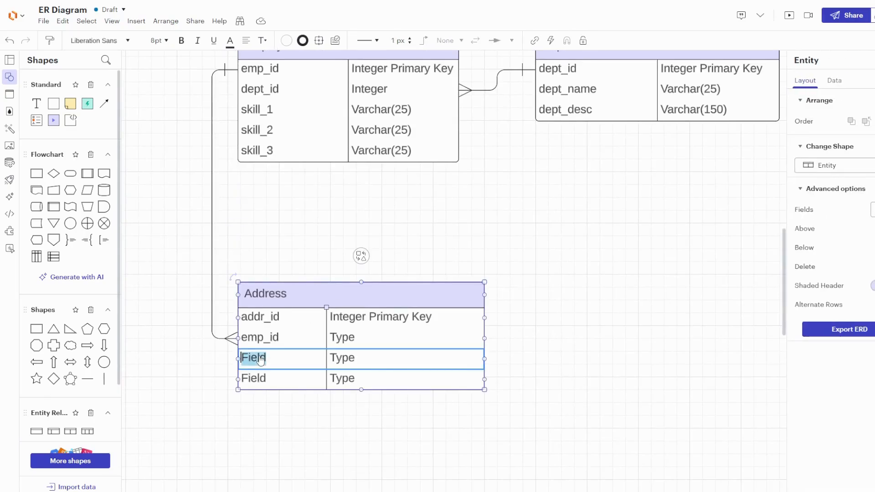
type("line_1")
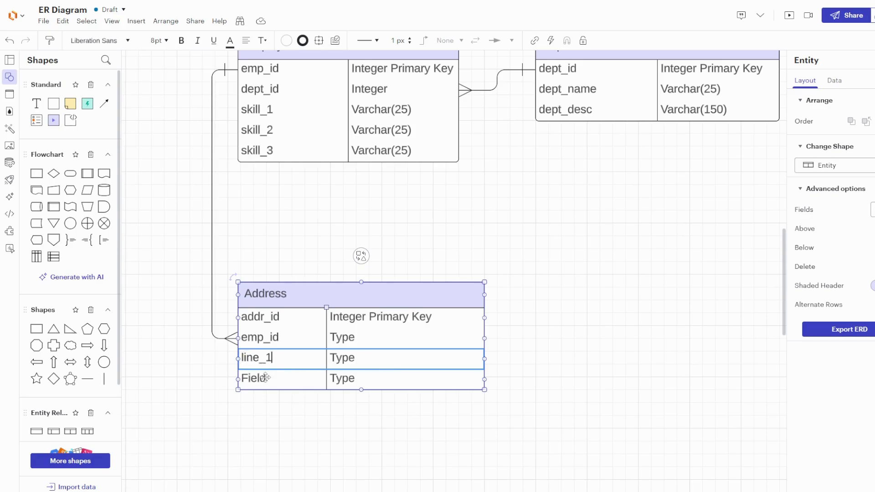
double_click(265, 377)
type("line")
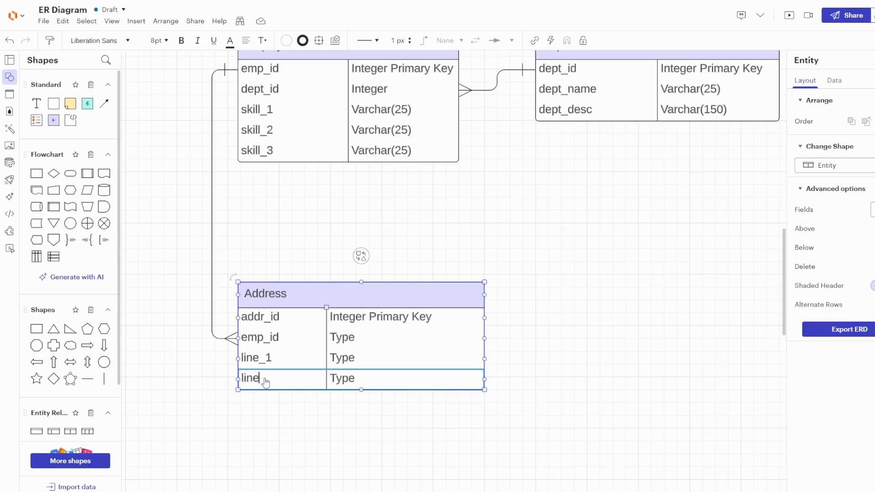
type("_2")
- Insert two new rows at the bottom of the Address table
left_click(268, 396)
left_click(270, 377)
right_click(271, 382)
mouse_move(270, 383)
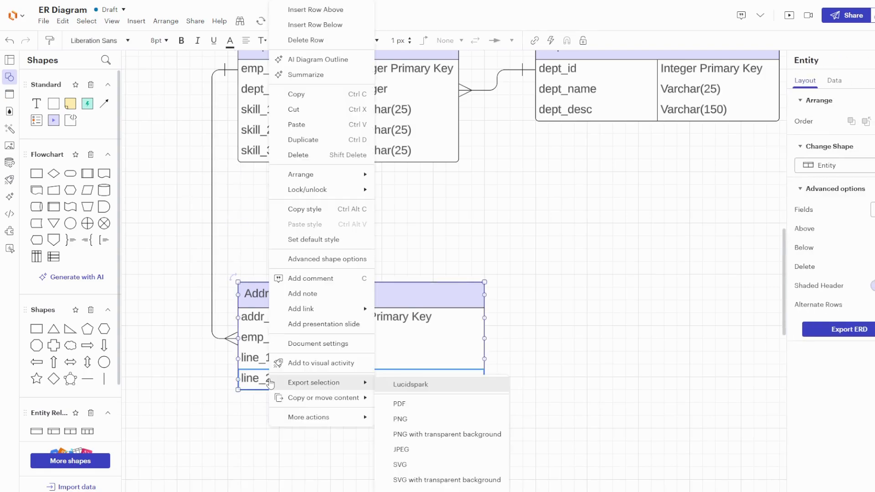
left_click(328, 29)
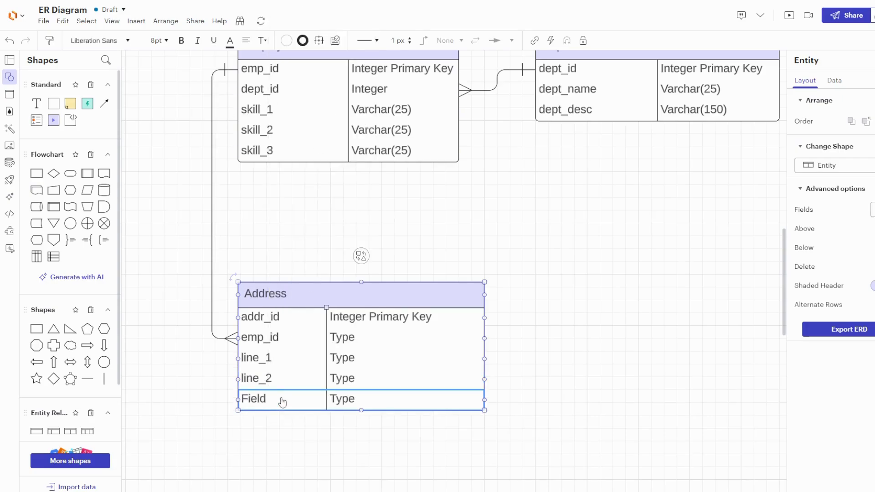
right_click(283, 402)
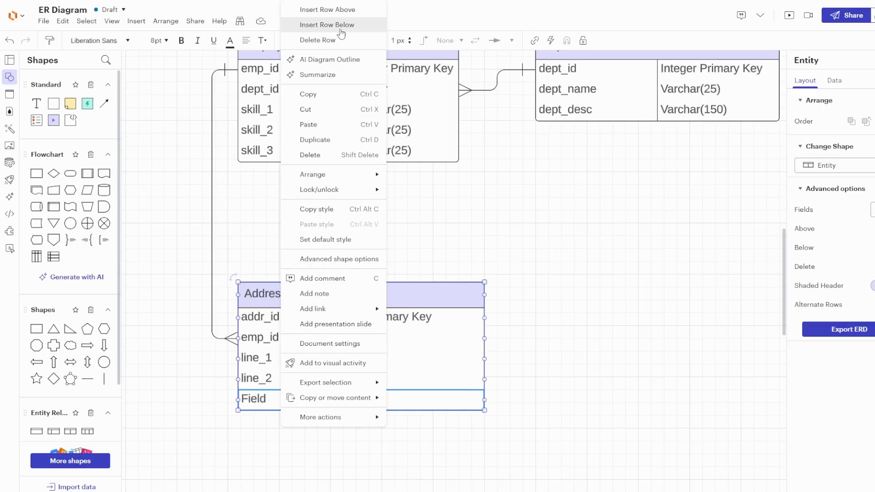
left_click(341, 27)
left_click(255, 400)
- Name the two new Address fields city and country
double_click(256, 401)
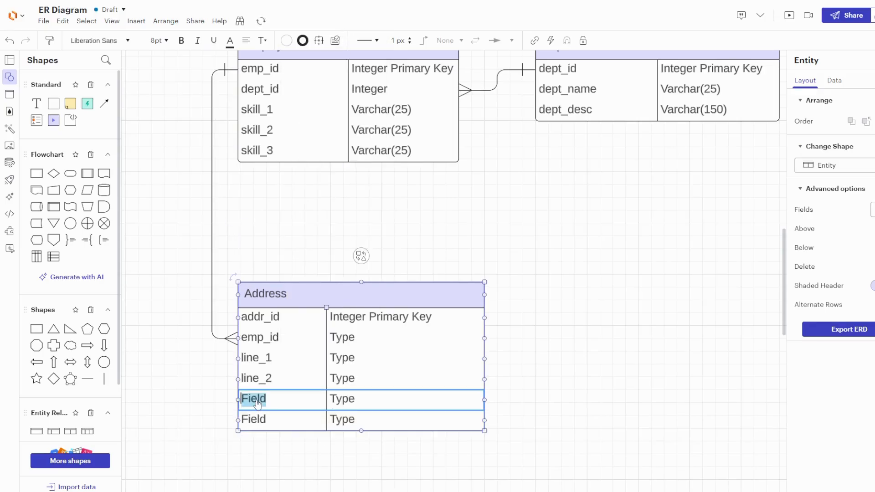
type("clty")
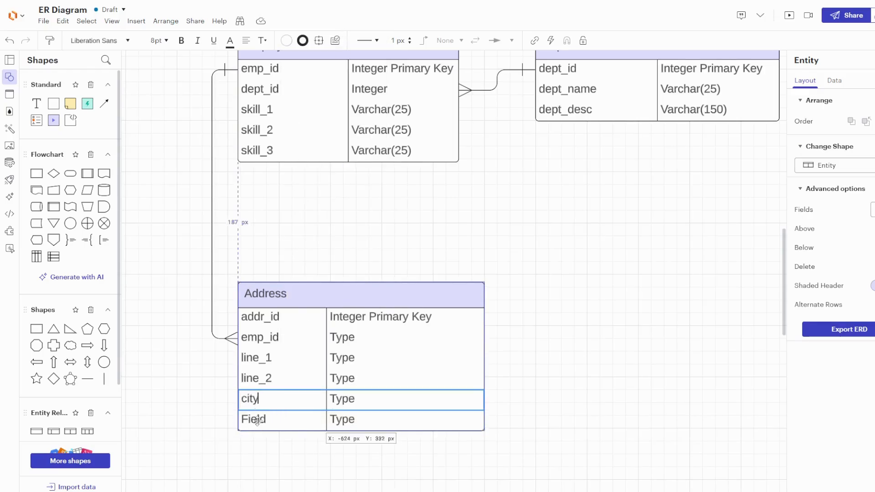
left_click(258, 420)
double_click(258, 419)
type("country")
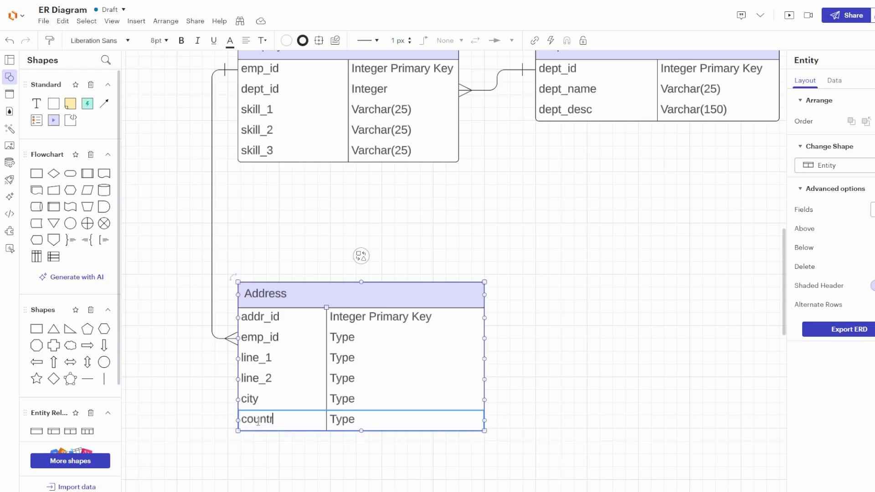
- Set the Address types: emp_id to Integer, line_1 and line_2 to Varchar(30)
double_click(350, 341)
type("Integer")
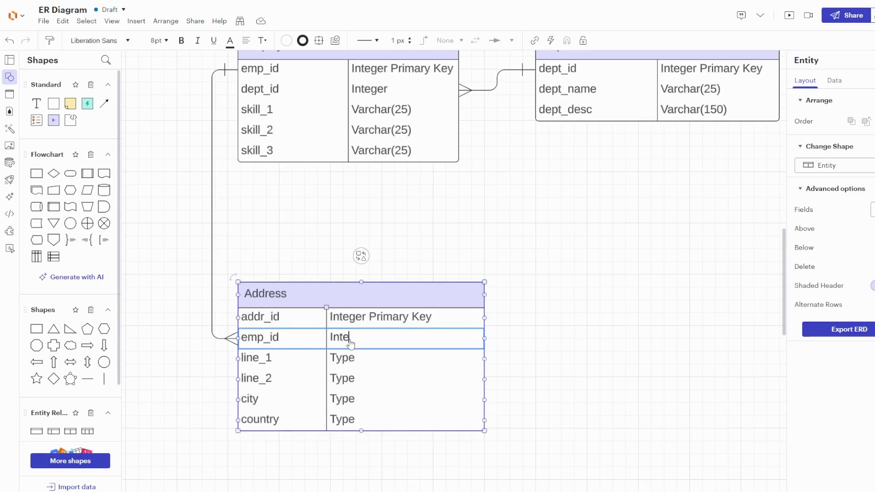
double_click(345, 358)
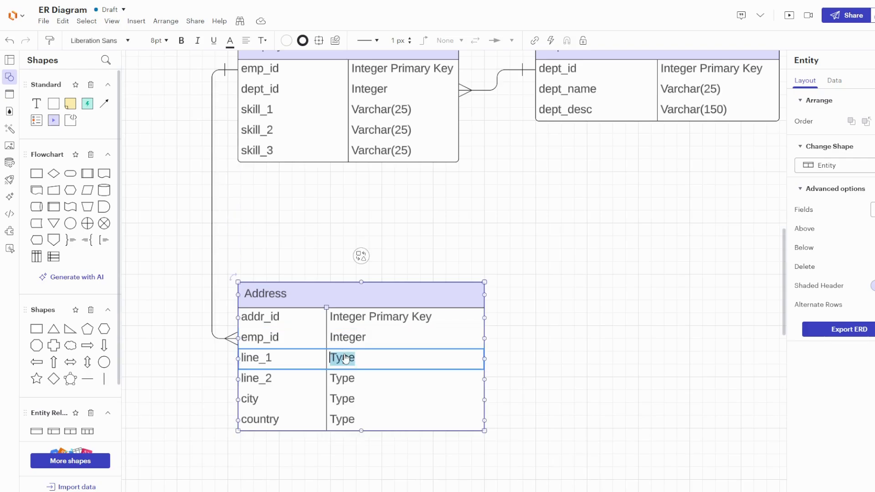
type("Varchar")
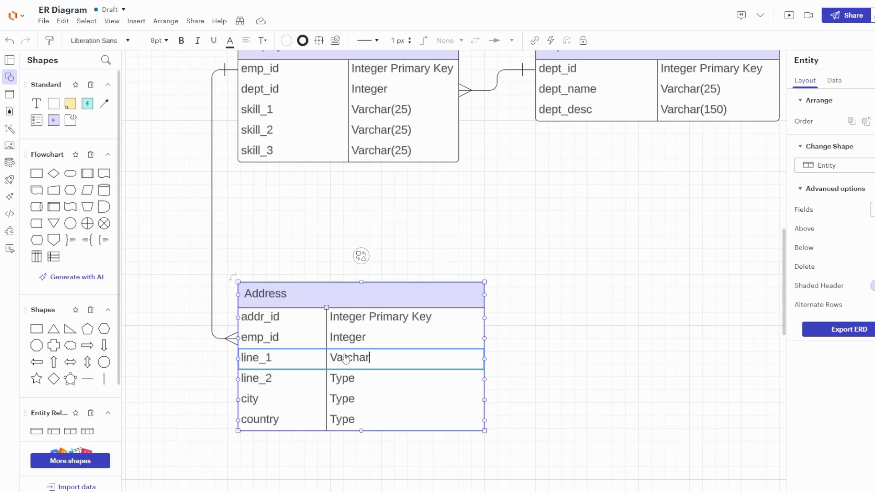
type("(30)")
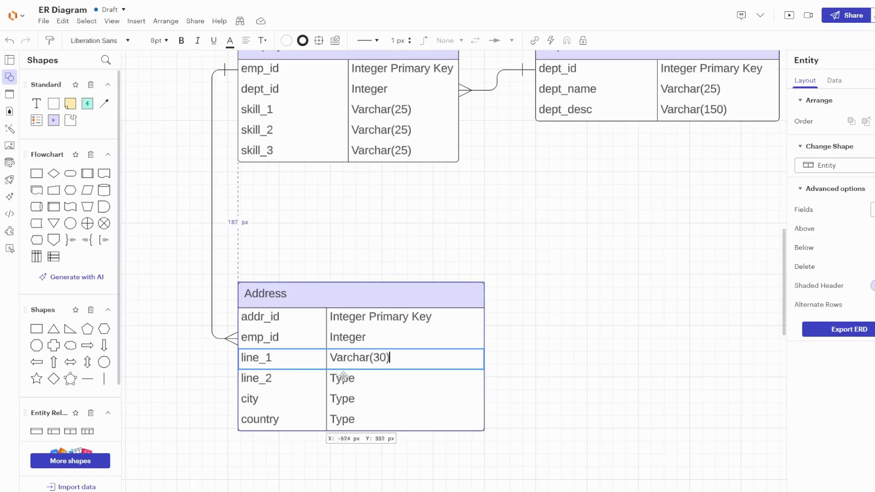
double_click(345, 380)
type("Varcha")
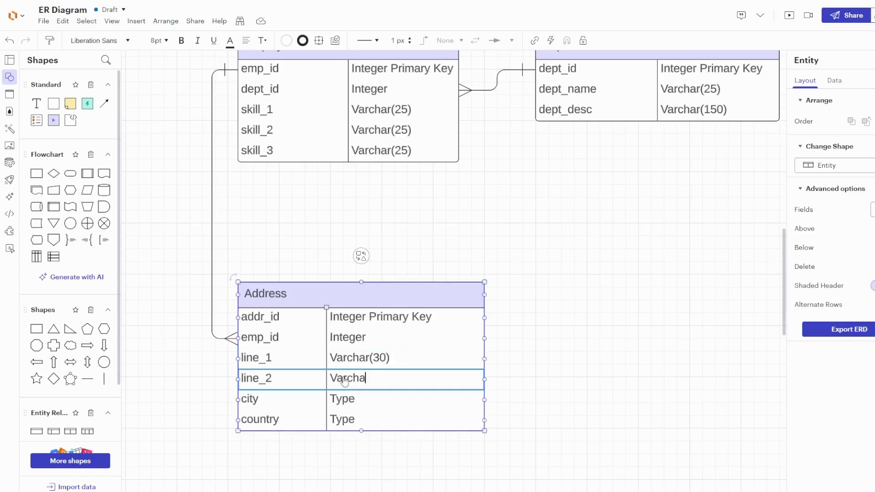
type("r(30)")
- Set the city and country field types in Address to Varchar(15)
left_click(351, 401)
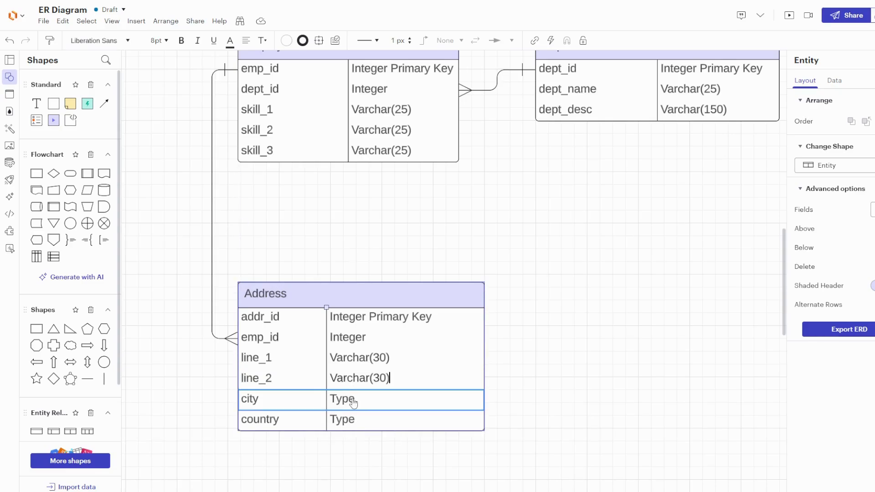
type("Varch")
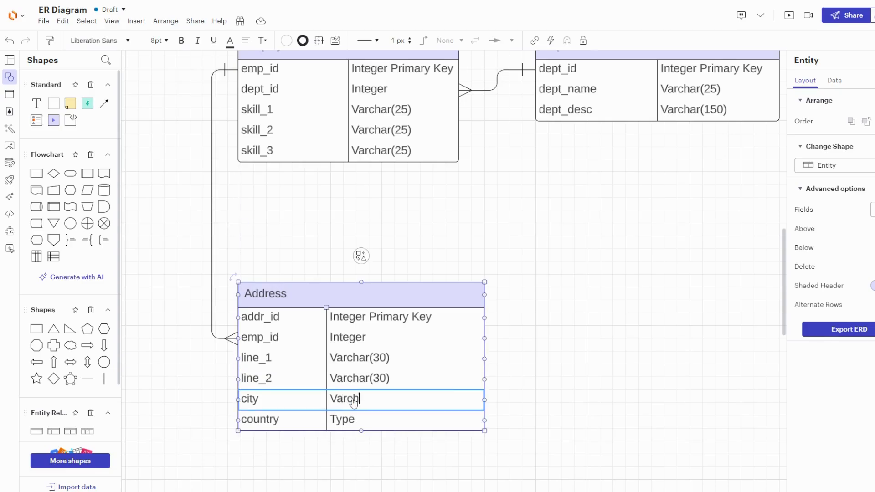
type("ar(15)")
left_click(344, 424)
type("V")
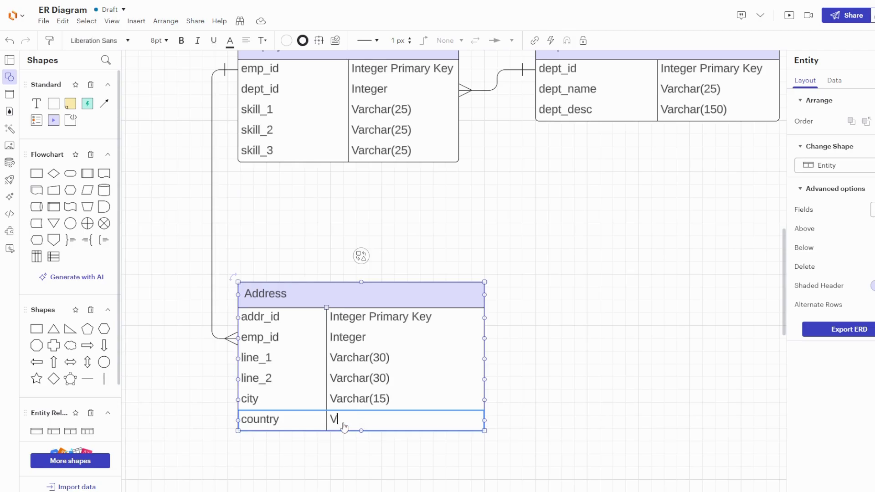
type("archar(15)")
left_click(554, 259)
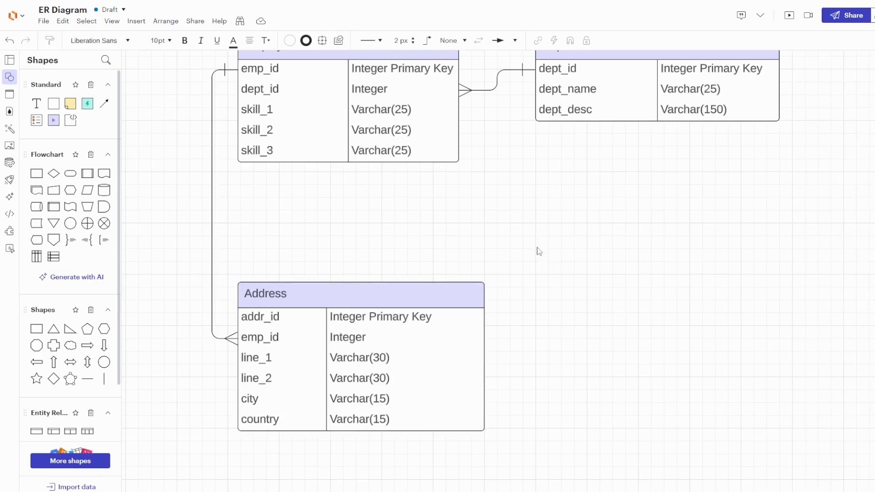
- Open the ERD export and choose PostgreSQL as the target system for the generated commands
left_click_drag(520, 227, 497, 266)
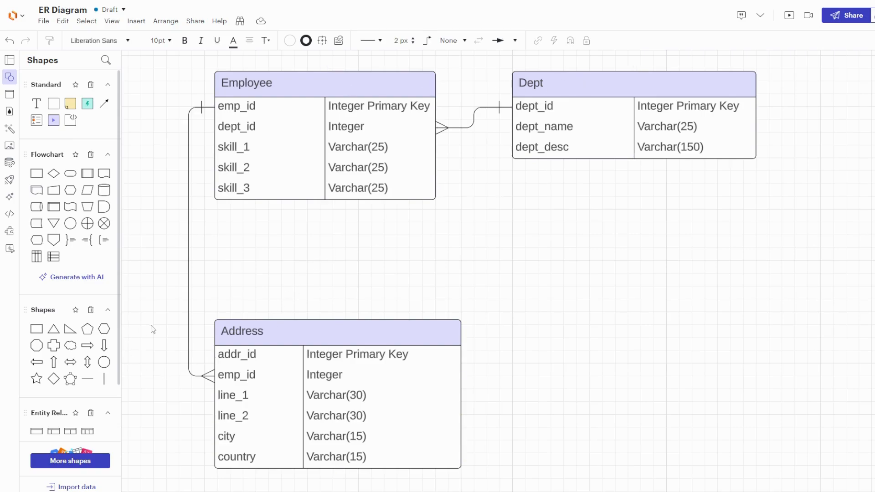
scroll(81, 329, "down", 3)
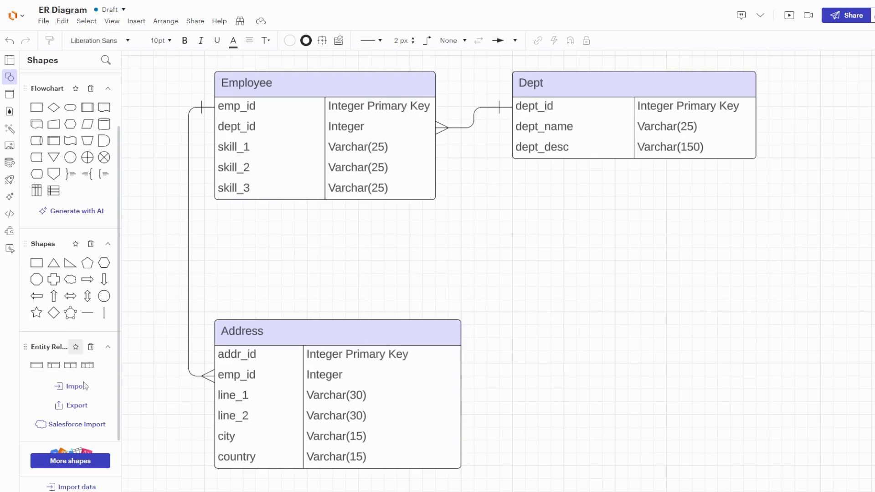
left_click(82, 407)
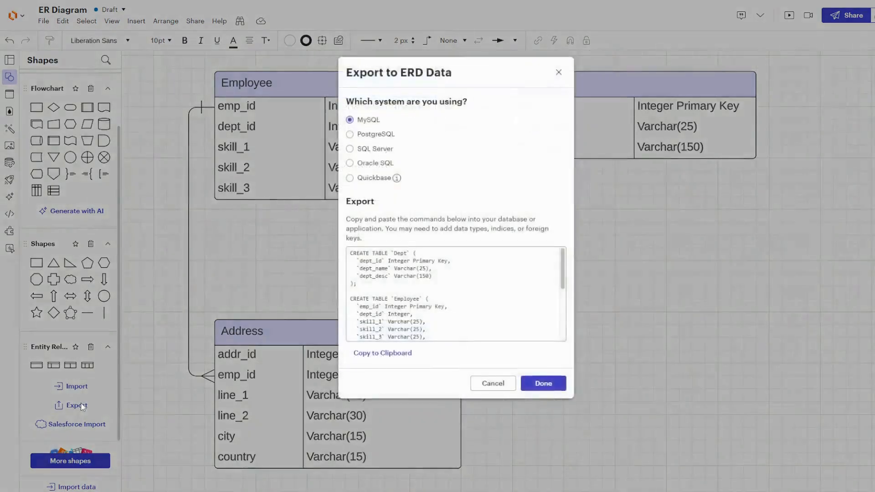
left_click(370, 140)
scroll(397, 265, "down", 5)
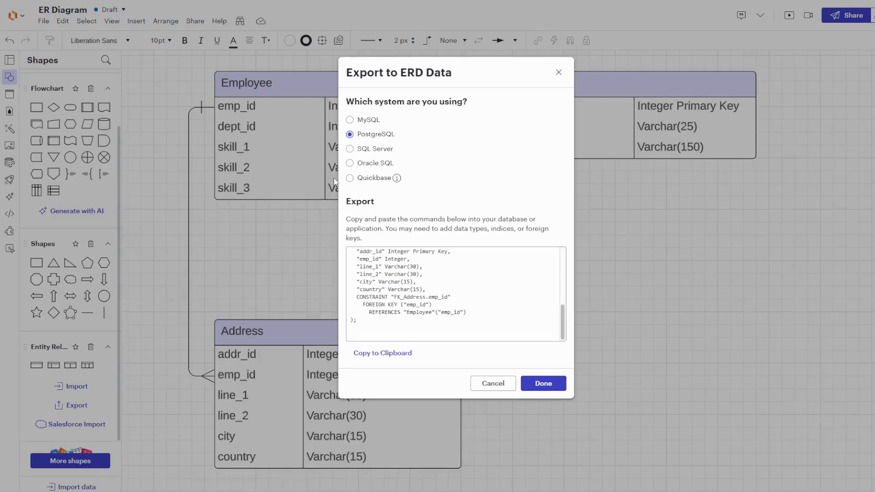
- Switch to pgAdmin 4 and open the Query Tool on the public schema's Tables
key("F11")
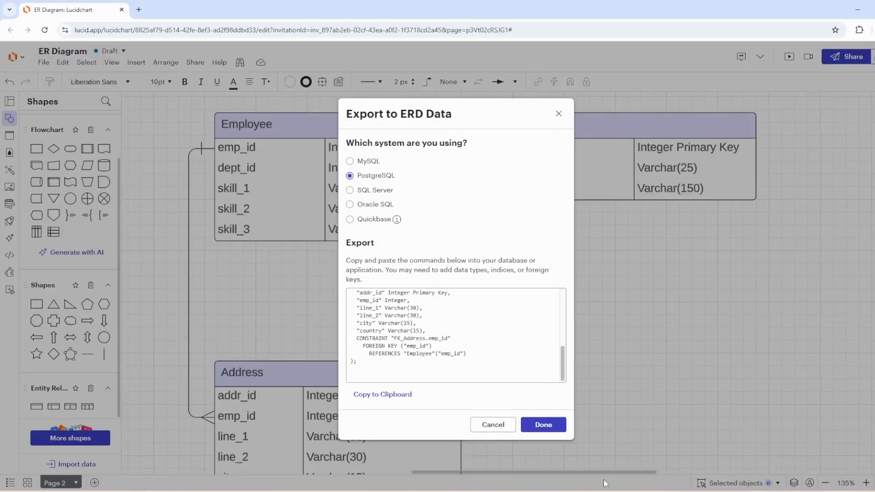
left_click(599, 491)
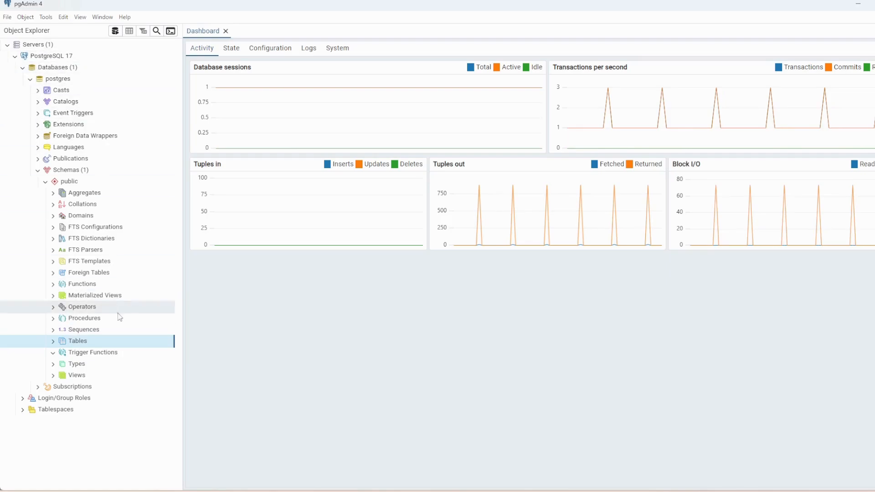
right_click(88, 346)
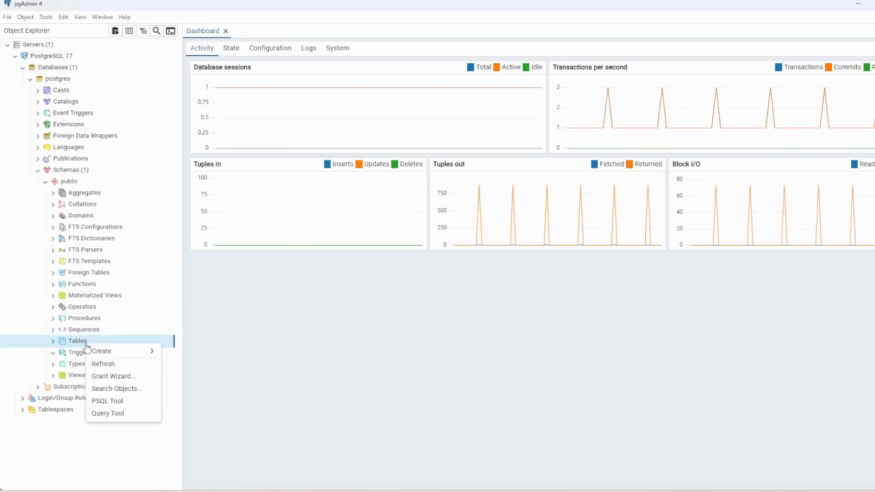
left_click(108, 413)
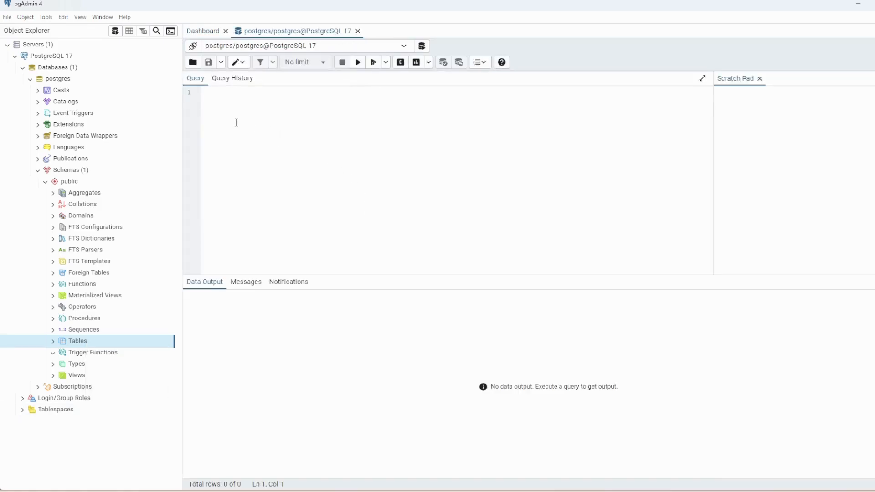
- Paste the exported CREATE TABLE script into the query editor
key("ctrl+v")
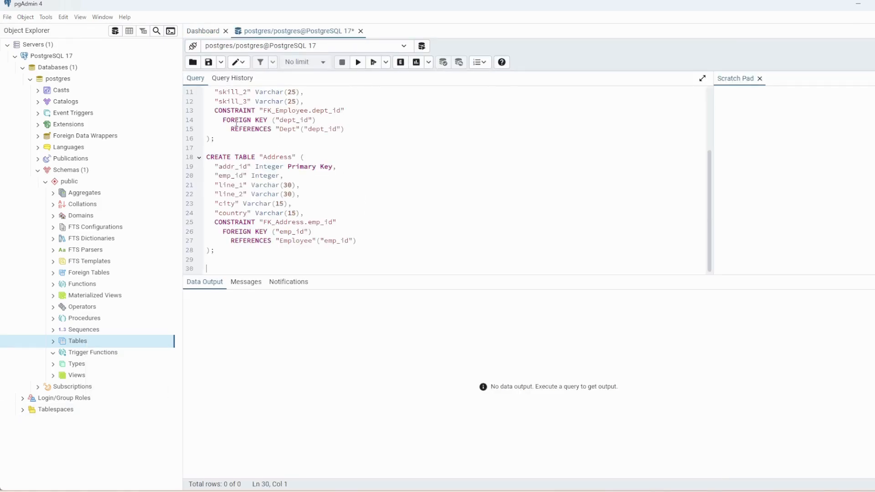
scroll(301, 154, "up", 4)
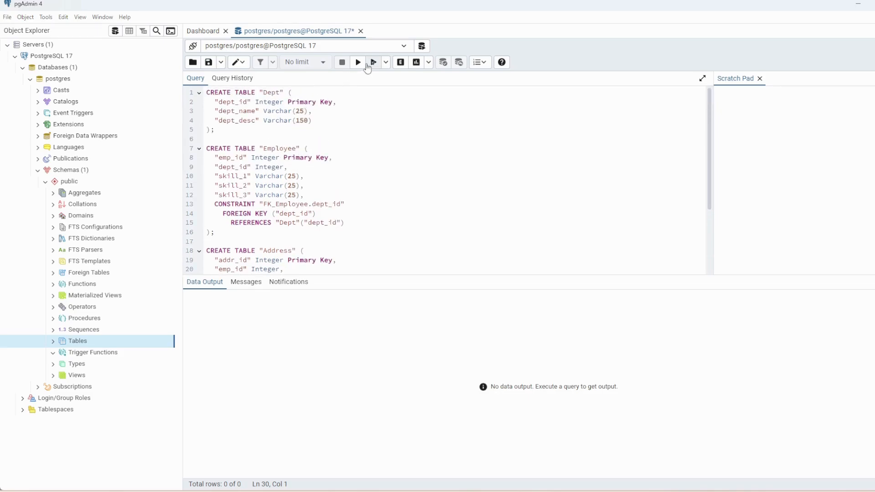
- Run the CREATE TABLE script and refresh the public schema's Tables list to show the new tables
left_click(359, 63)
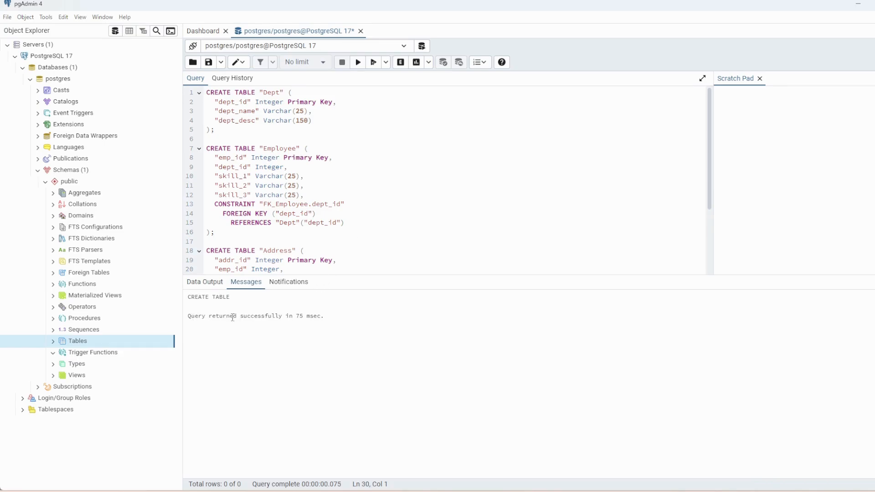
right_click(74, 344)
left_click(90, 361)
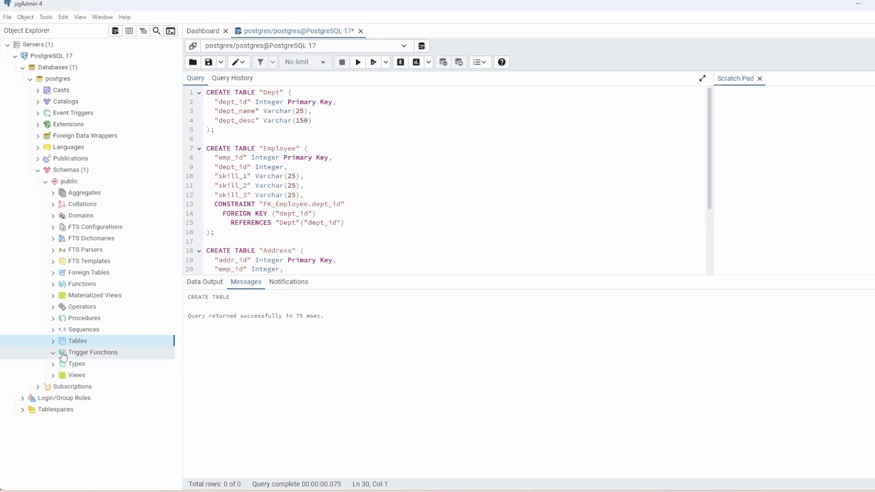
left_click(54, 342)
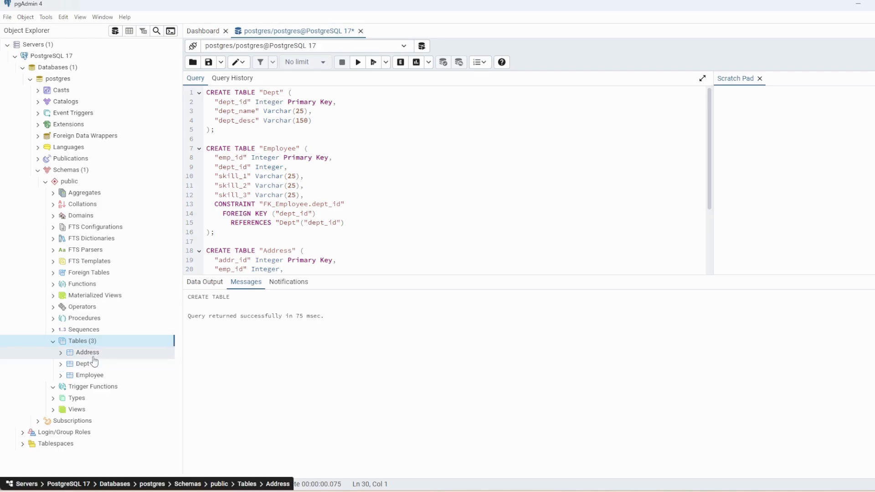
scroll(317, 240, "down", 3)
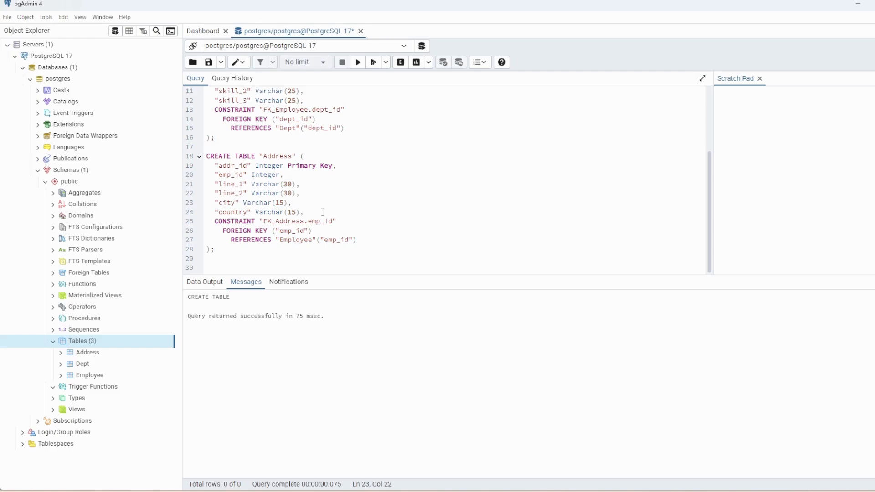
- Copy the sample INSERT statement for Dept from the text editor
key("Return")
key("alt+Tab")
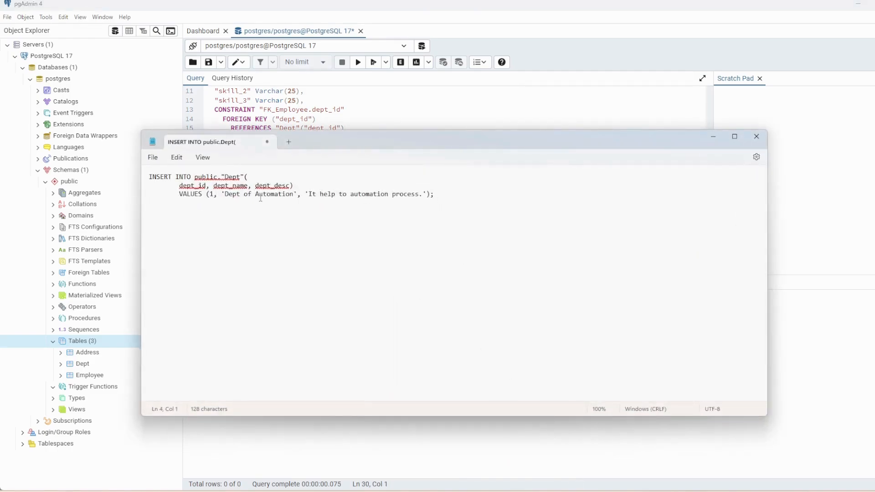
left_click_drag(445, 195, 131, 176)
key("ctrl+c")
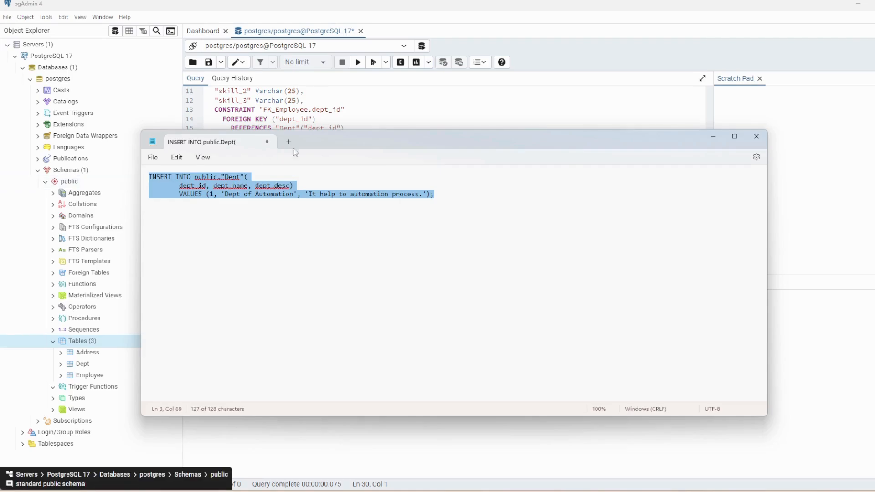
left_click(713, 136)
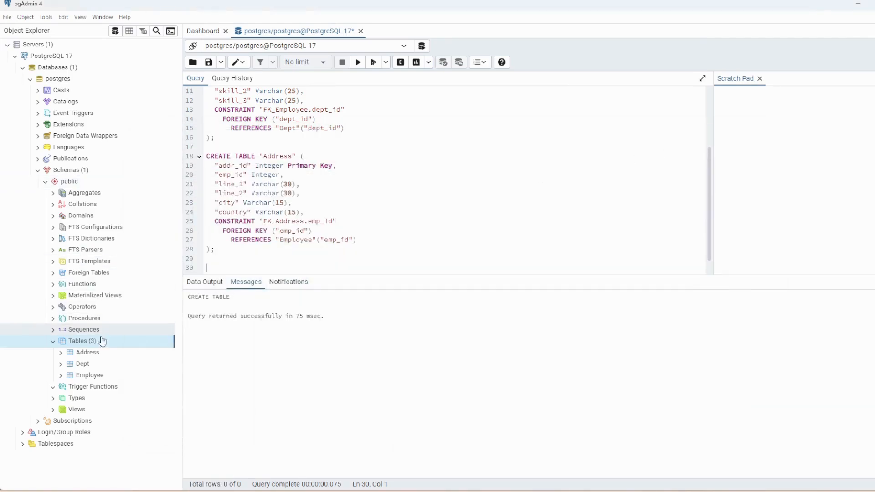
- Open an INSERT Script for the Dept table in a new query tab
left_click(84, 365)
right_click(84, 367)
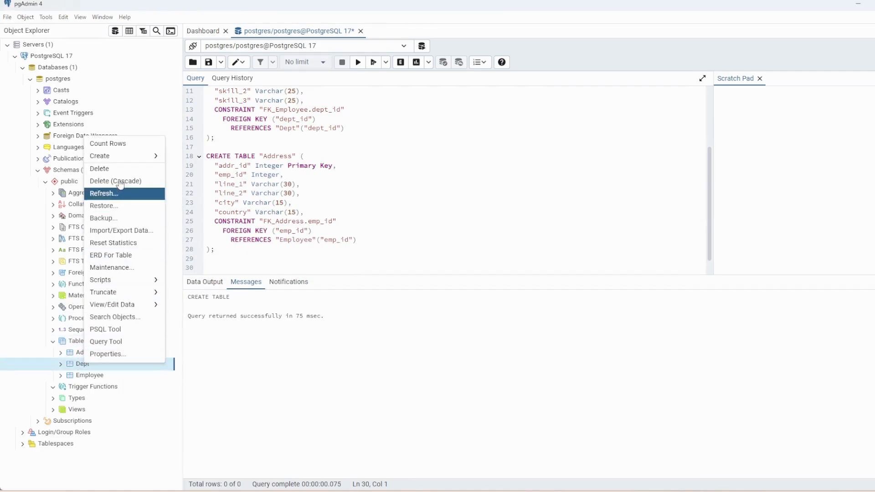
mouse_move(123, 163)
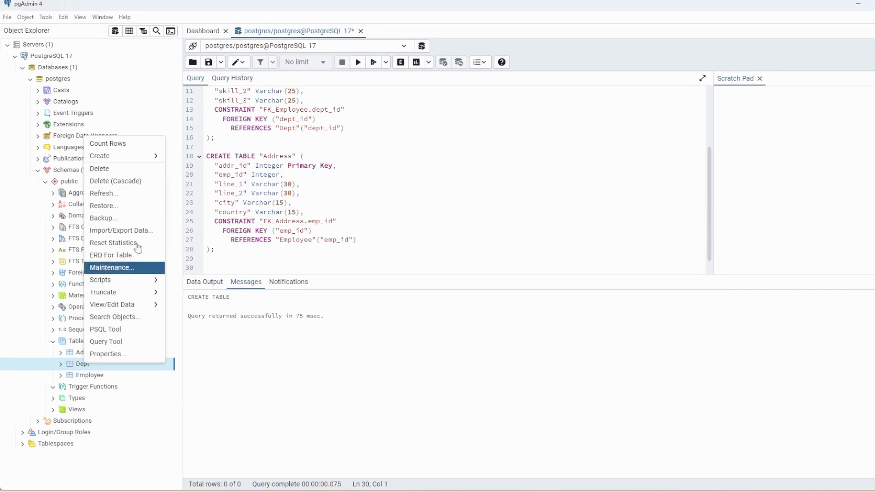
left_click(347, 144)
right_click(77, 366)
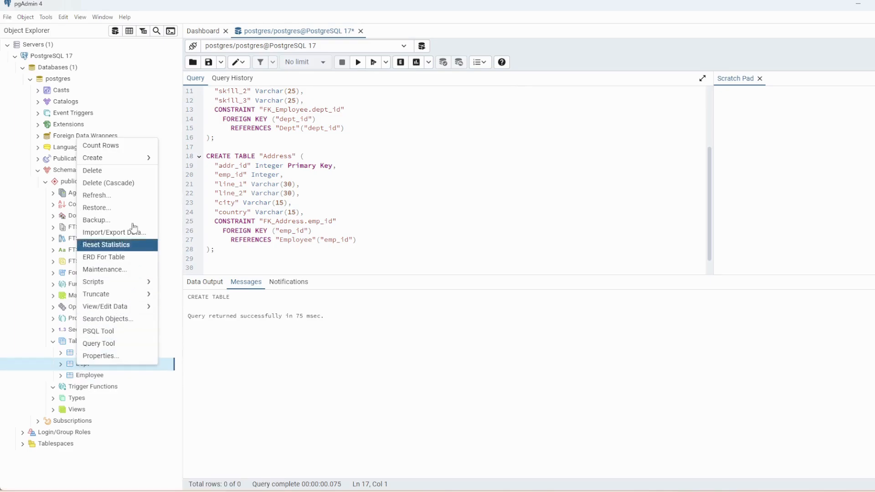
left_click(310, 174)
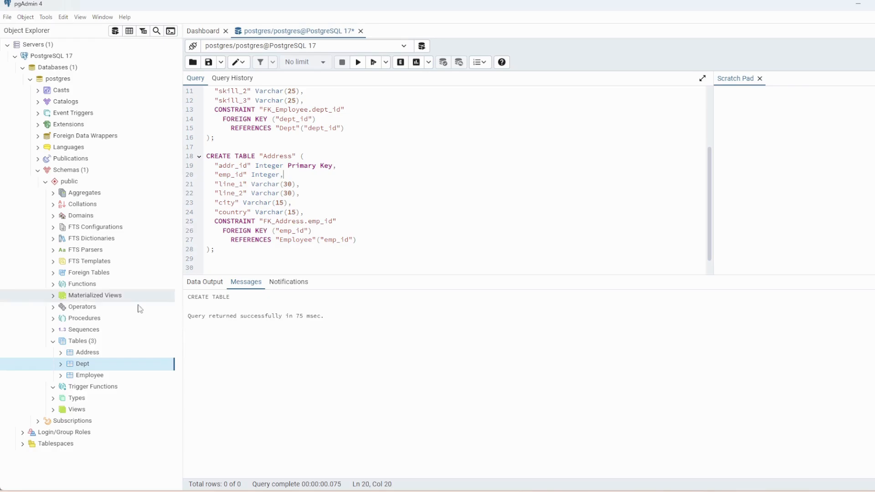
right_click(86, 369)
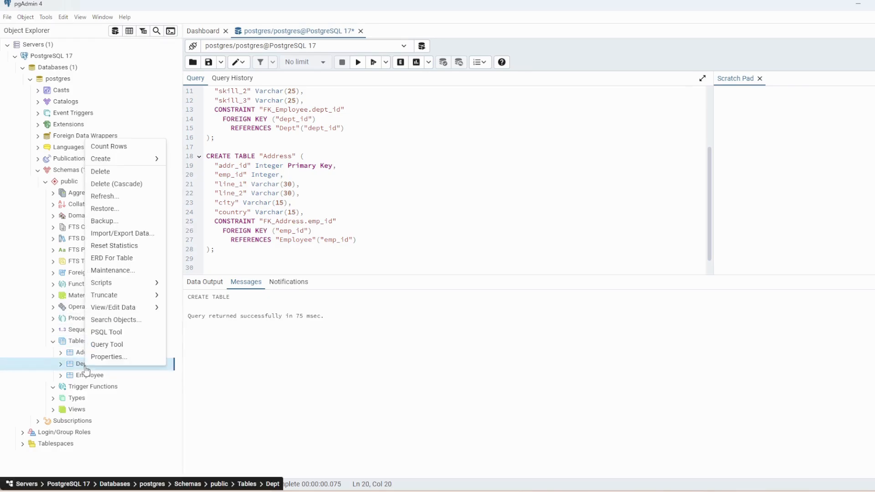
mouse_move(129, 286)
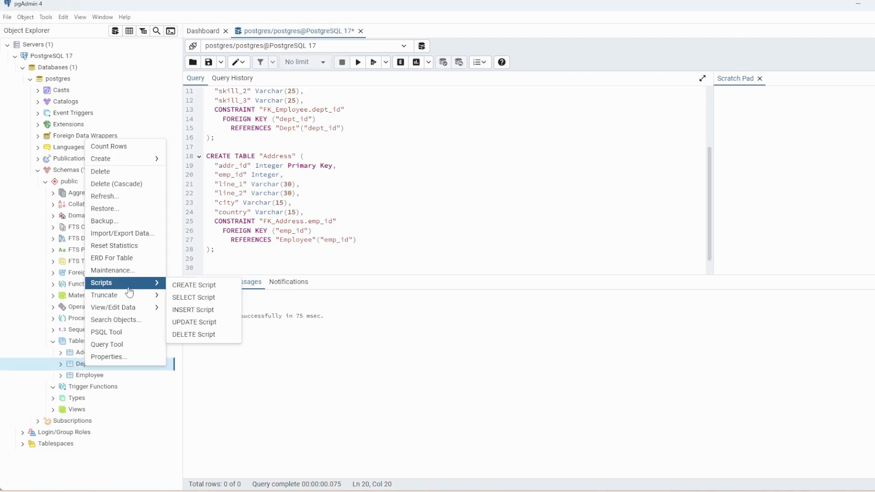
left_click(193, 310)
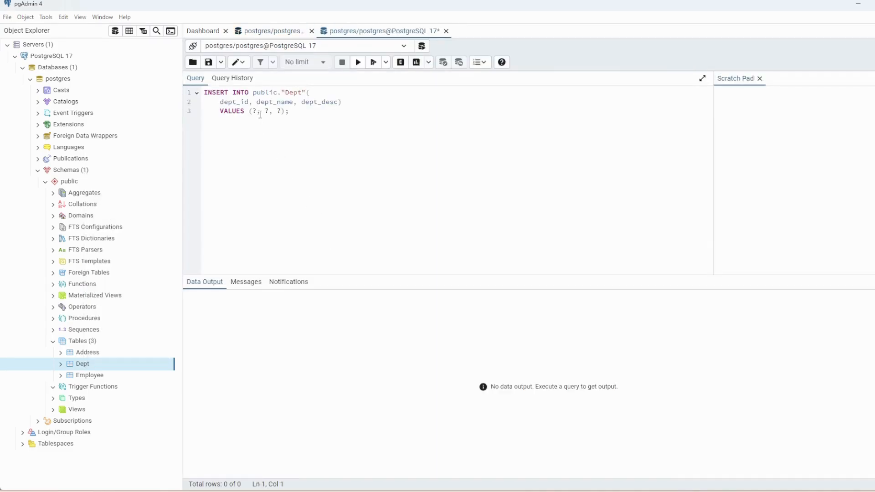
- Fill the INSERT values with 1, "Reporting" and "This dept take care for report generation" and execute it
left_click(258, 111)
key("BackSpace")
type("1")
key("BackSpace")
type("'A")
key("BackSpace")
type("Reporting")
left_click(322, 111)
key("BackSpace")
type("\"")
type("This ")
type("report")
key("BackSpace")
key("BackSpace")
key("BackSpace")
key("BackSpace")
key("BackSpace")
key("BackSpace")
type("dept take care for report ")
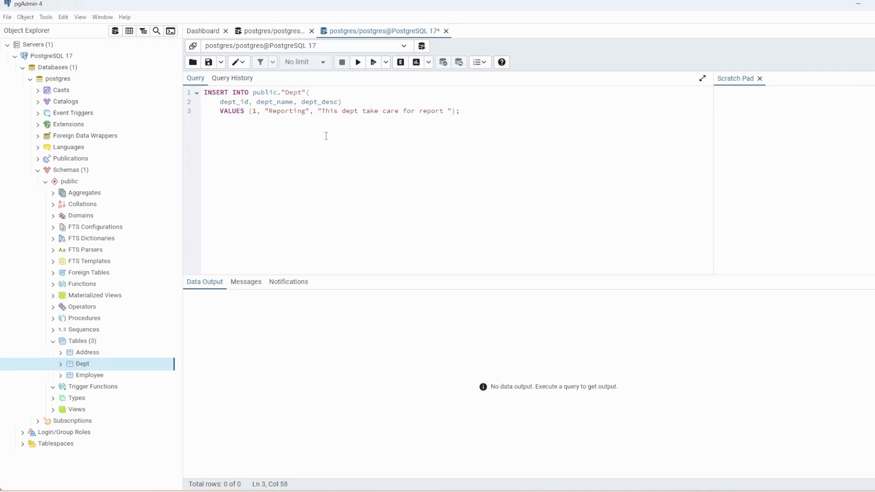
type("generation")
key("End")
left_click(358, 63)
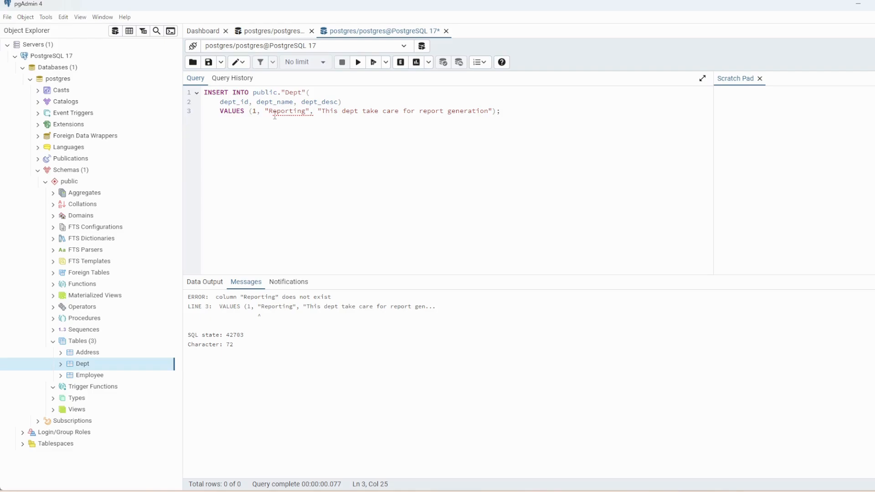
- Remove the department name text from the values and execute the insert again
left_click(477, 111)
left_click(306, 112)
key("BackSpace")
key("BackSpace")
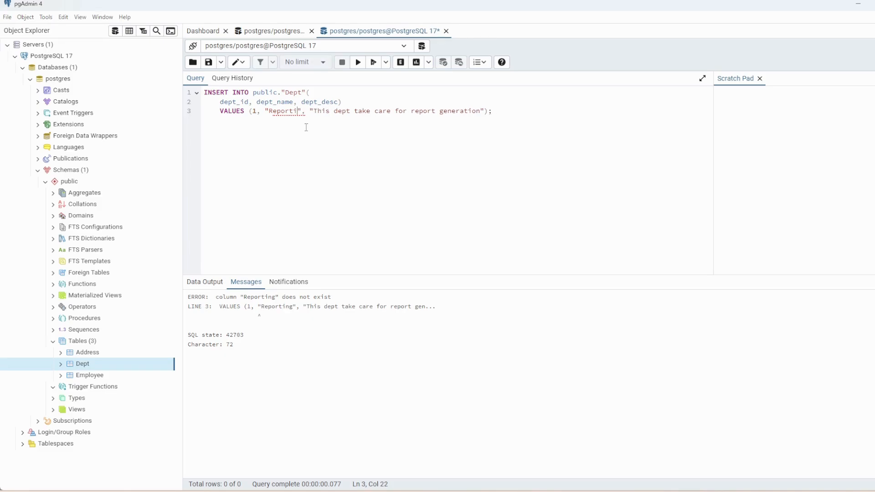
key("BackSpace")
key("BackSpace")
key("BackSpace")
key("BackSpace")
key("BackSpace")
key("BackSpace")
key("BackSpace")
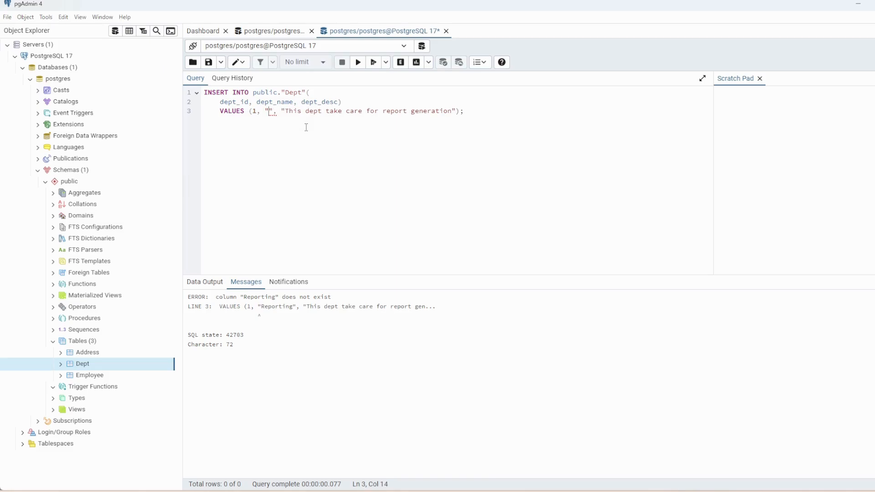
left_click(358, 62)
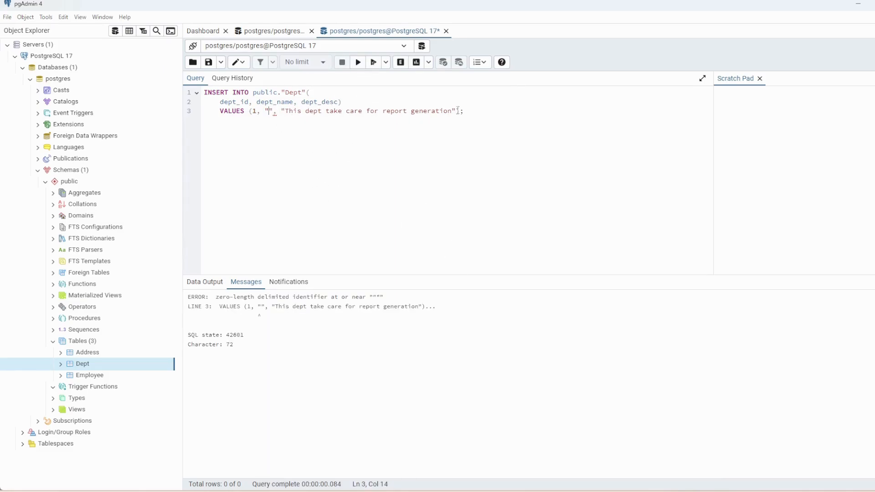
left_click(475, 117)
key("Return")
key("Return")
key("BackSpace")
key("ctrl+v")
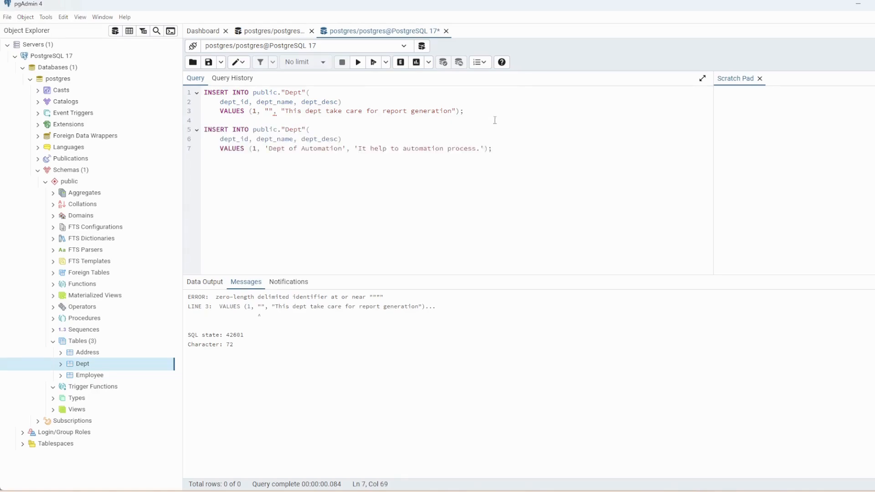
left_click(266, 111)
left_click_drag(492, 152, 189, 132)
key("BackSpace")
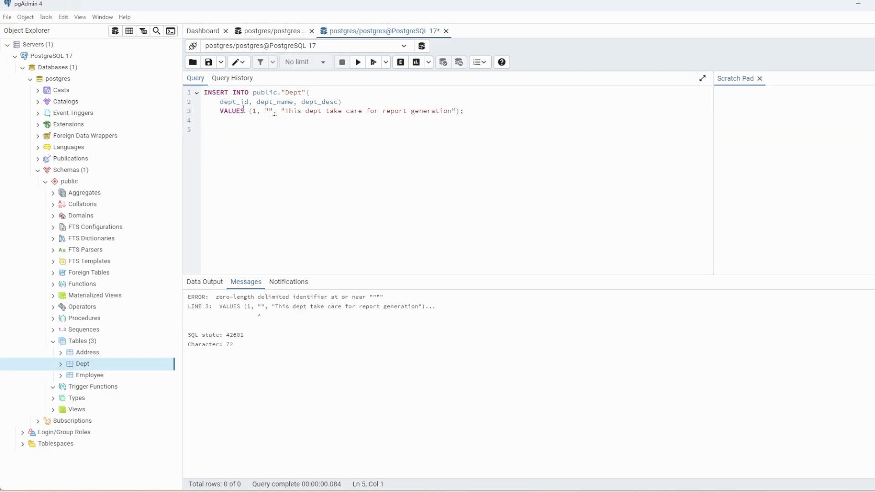
- Set the department name to 'Reporting', wrap both text values in single quotes, and execute the insert
left_click(272, 111)
key("BackSpace")
key("BackSpace")
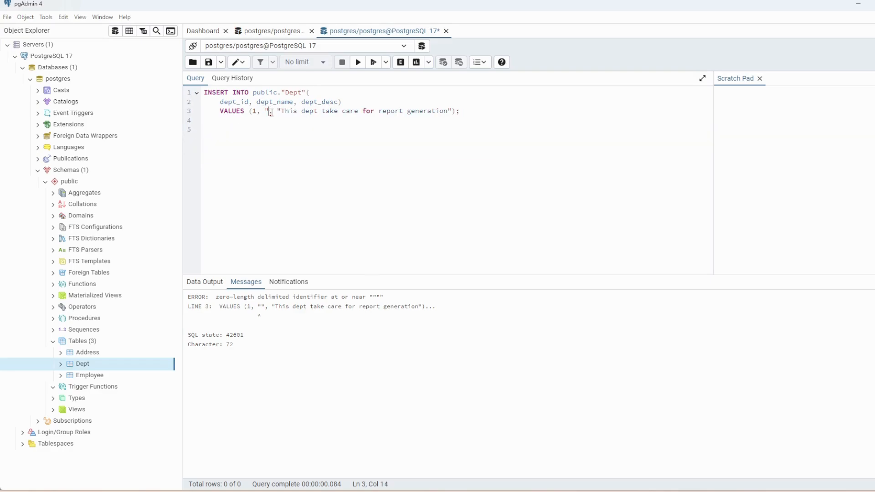
type("'")
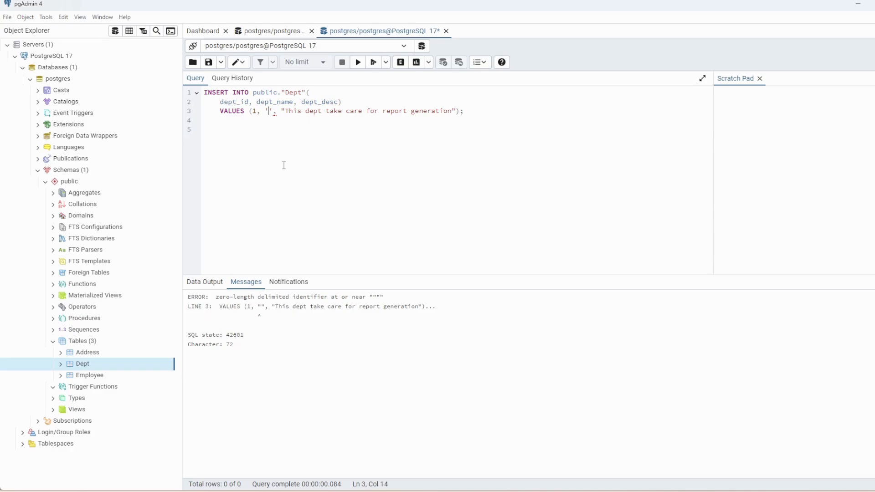
type("Reportin")
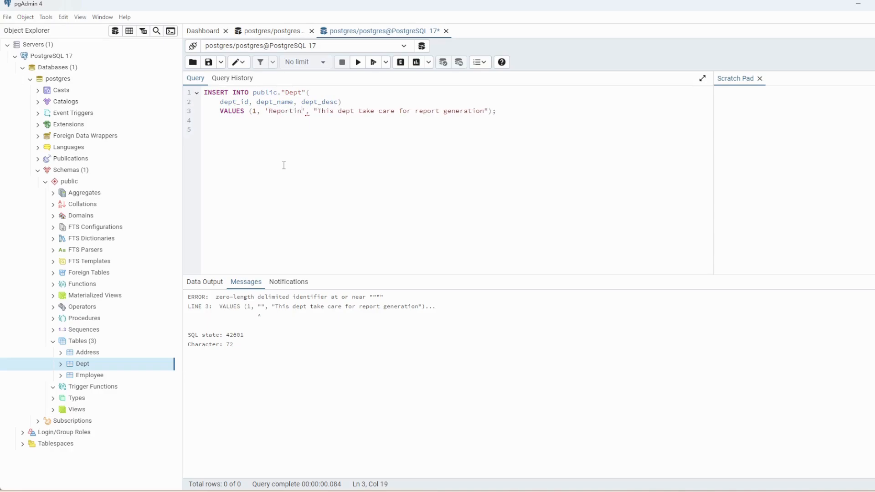
type("g")
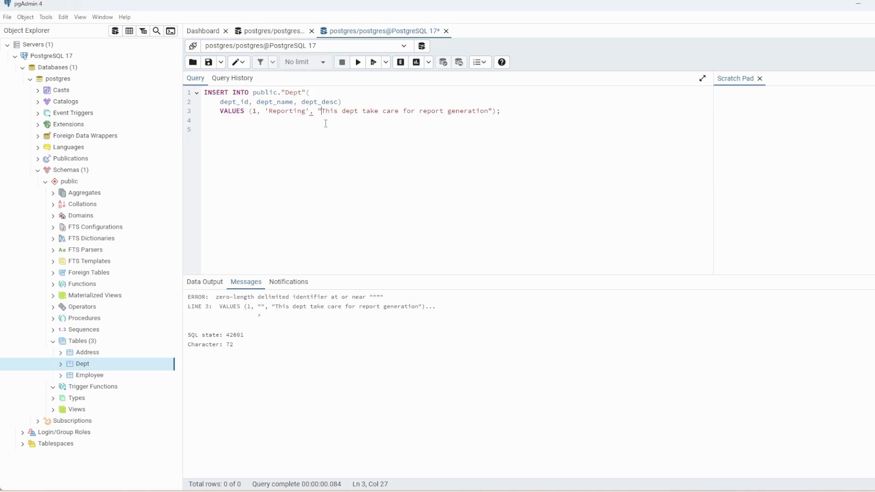
key("BackSpace")
type("'")
left_click(491, 111)
key("Delete")
type("'")
left_click(312, 122)
left_click(358, 62)
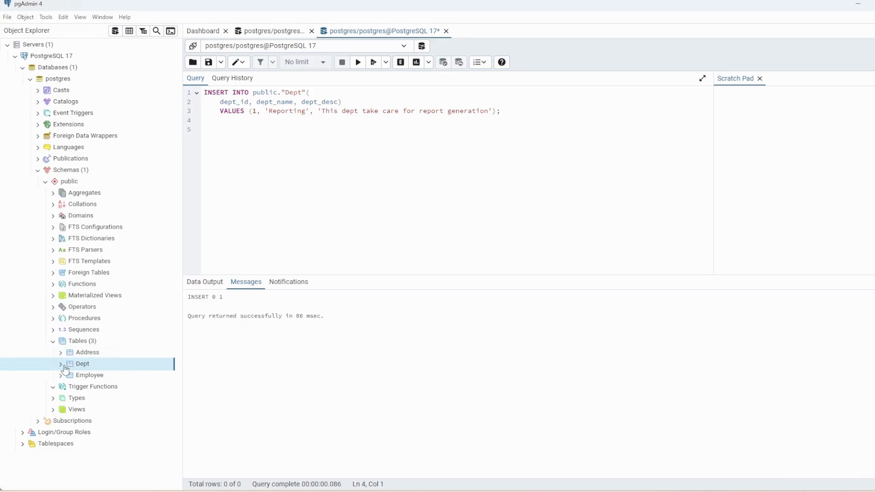
- Write select * from public."Dept" below the insert and run it to view the table's rows
left_click(514, 104)
left_click(510, 122)
left_click(510, 114)
key("Return")
type("select * from public.\"Dept")
left_click_drag(317, 139, 68, 135)
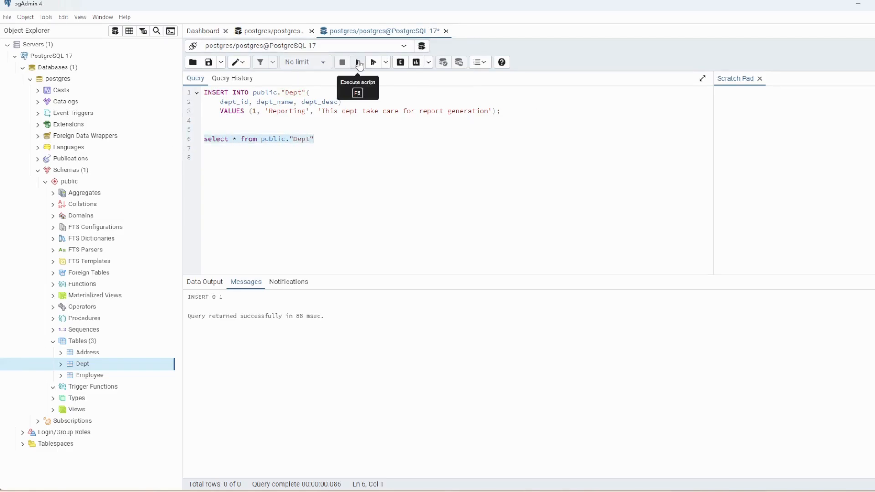
left_click(359, 64)
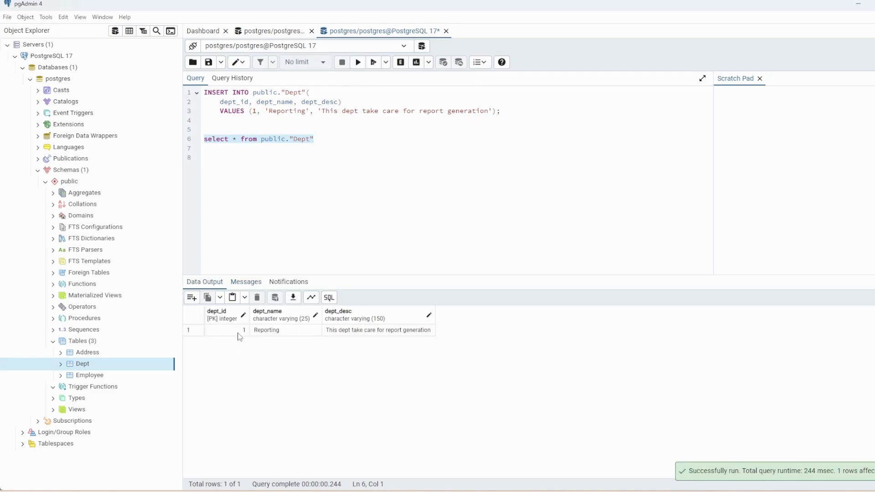